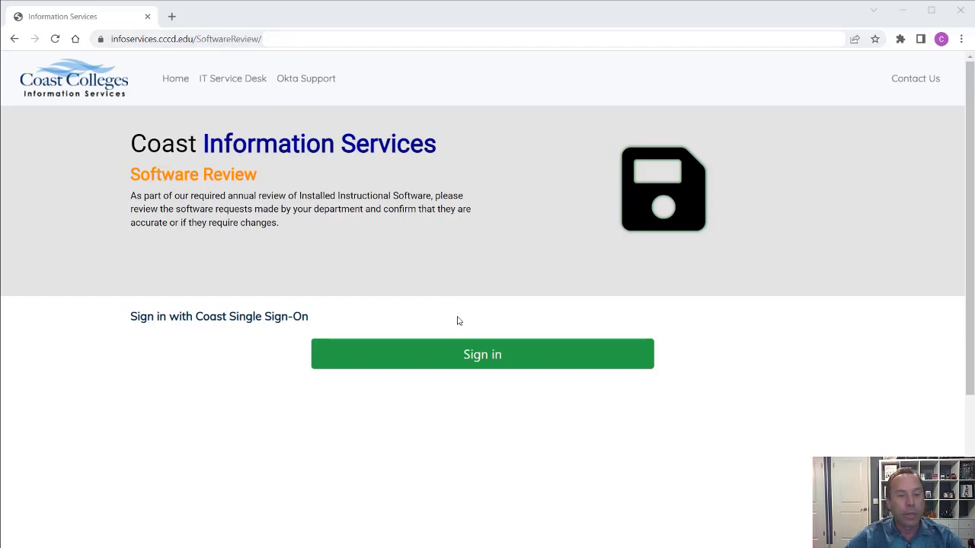
Step: Sign in to Software Review with Coast Single Sign-On and highlight the Fall 2022 confirmation deadline
{"action": "left_click", "coordinate": [469, 355]}
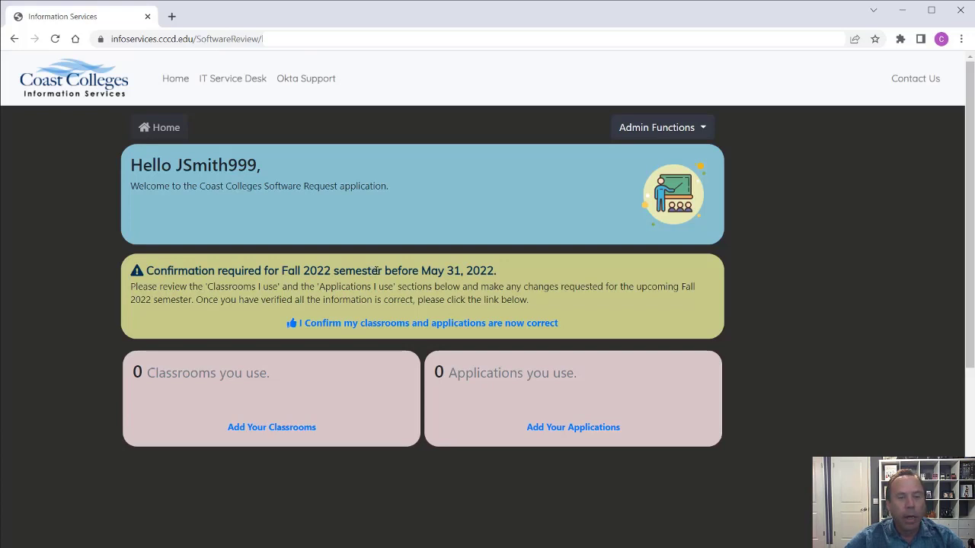
{"action": "left_click_drag", "start_coordinate": [420, 271], "coordinate": [498, 271]}
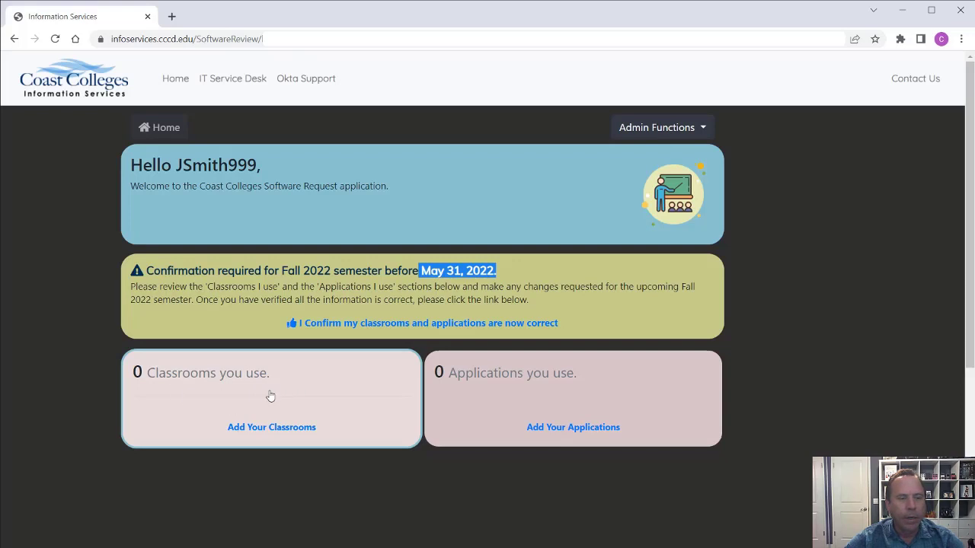
Step: Add Orange Coast College, Mathematics Business and Computing (MBCC), room 123 to the classrooms in use
{"action": "left_click", "coordinate": [277, 384]}
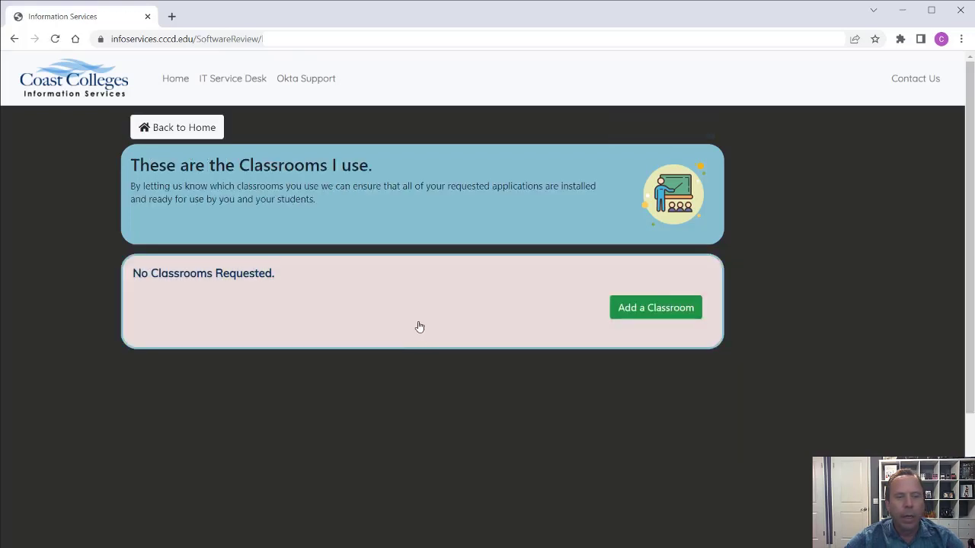
{"action": "left_click", "coordinate": [657, 308]}
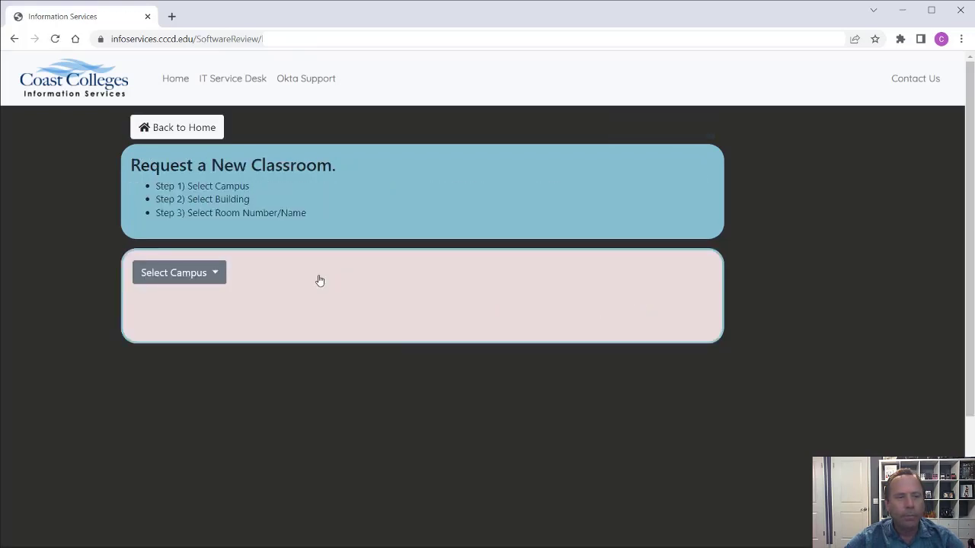
{"action": "left_click", "coordinate": [216, 274]}
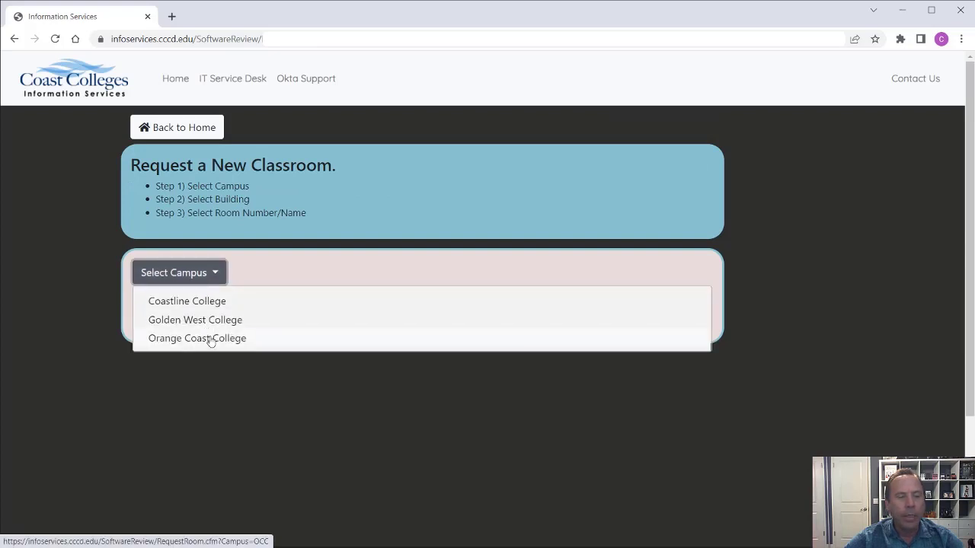
{"action": "left_click", "coordinate": [208, 338]}
{"action": "left_click", "coordinate": [210, 294]}
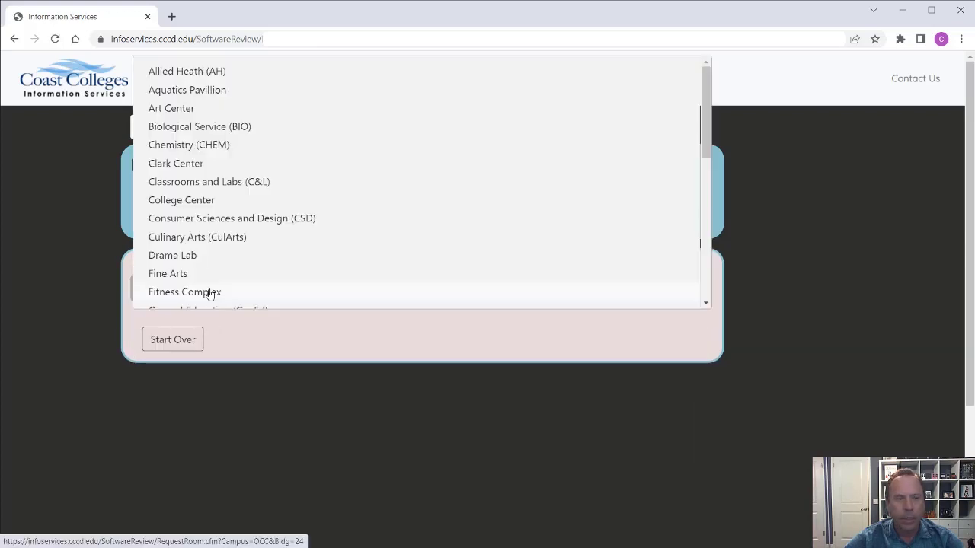
{"action": "scroll", "coordinate": [213, 243], "scroll_direction": "down", "scroll_amount": 3}
{"action": "scroll", "coordinate": [214, 242], "scroll_direction": "down", "scroll_amount": 1}
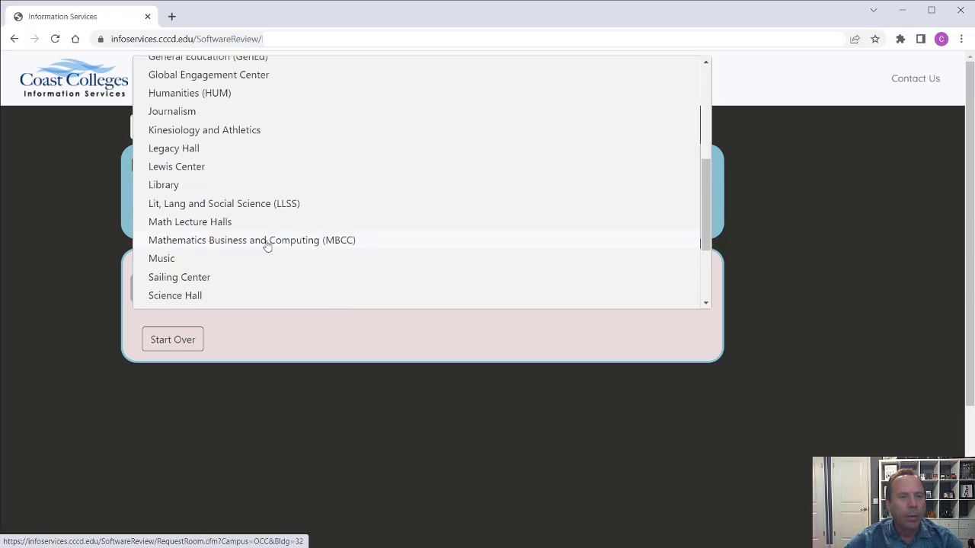
{"action": "left_click", "coordinate": [266, 241]}
{"action": "left_click", "coordinate": [201, 307]}
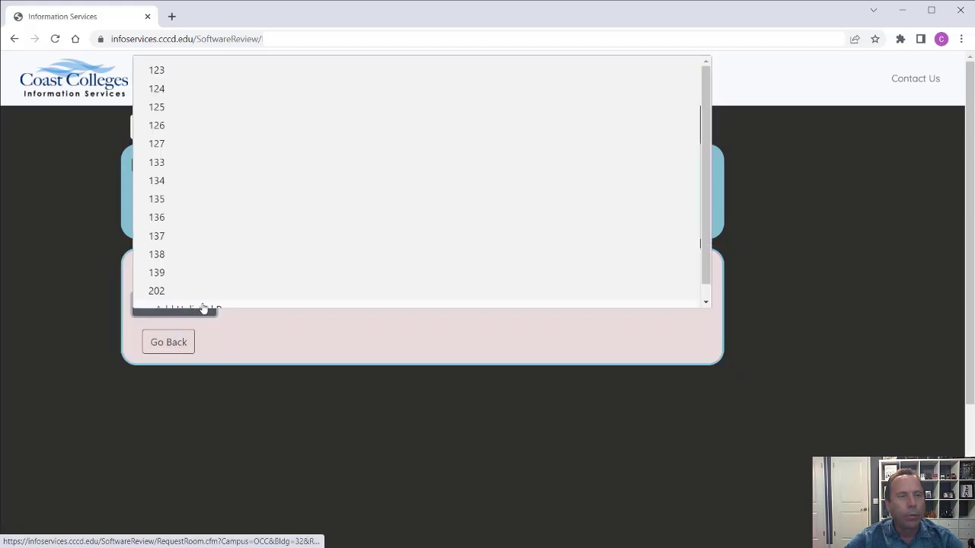
{"action": "left_click", "coordinate": [184, 71]}
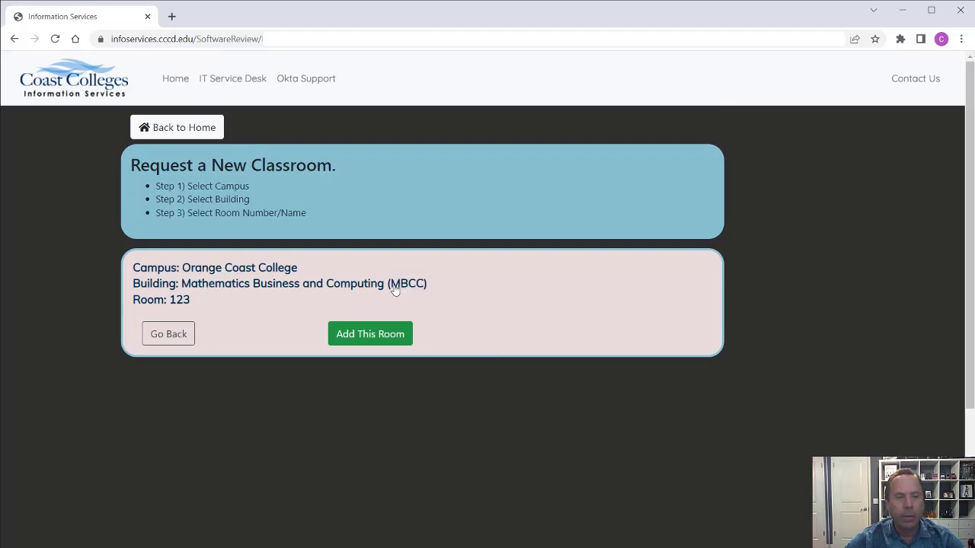
{"action": "left_click", "coordinate": [382, 335]}
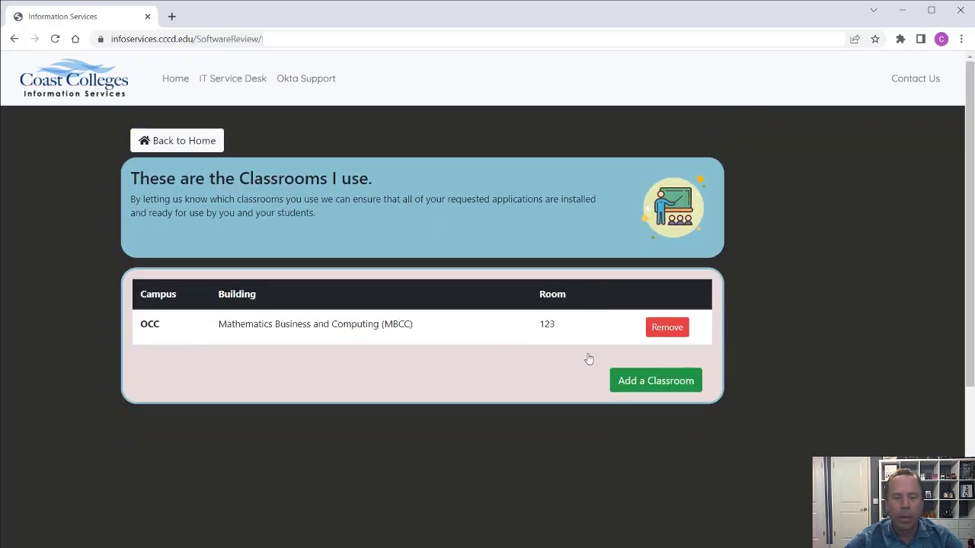
Step: Add room 125 in the Mathematics Business and Computing (MBCC) building as another classroom
{"action": "left_click", "coordinate": [651, 385]}
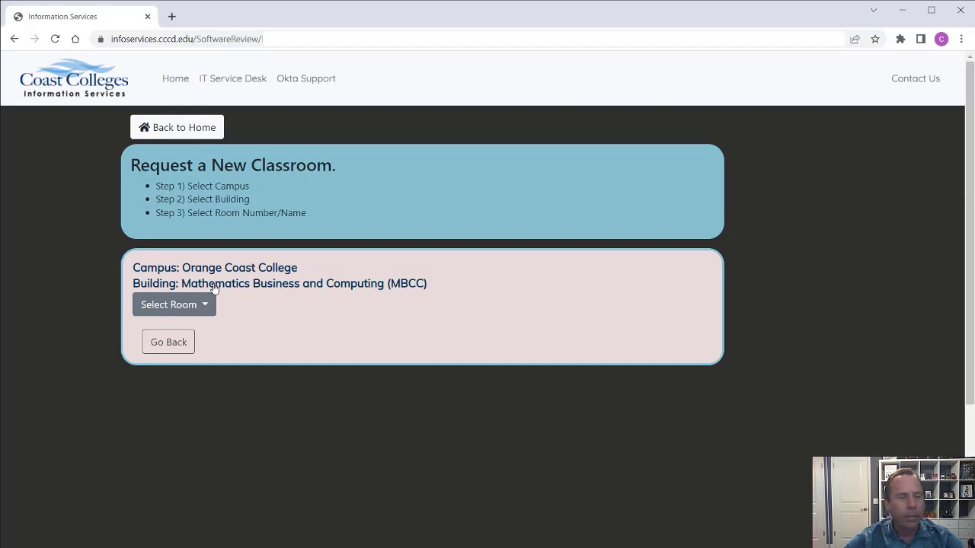
{"action": "left_click", "coordinate": [191, 306]}
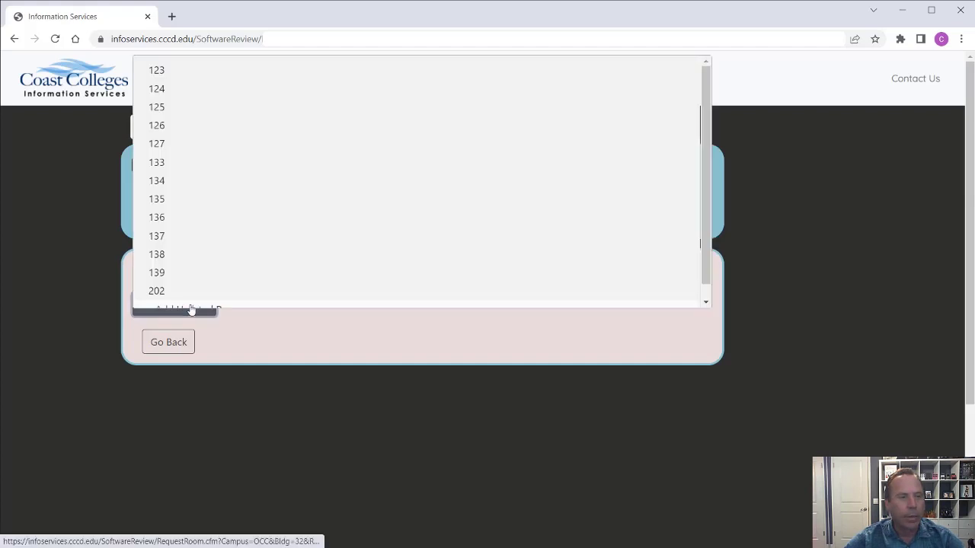
{"action": "left_click", "coordinate": [173, 108]}
{"action": "left_click", "coordinate": [357, 335]}
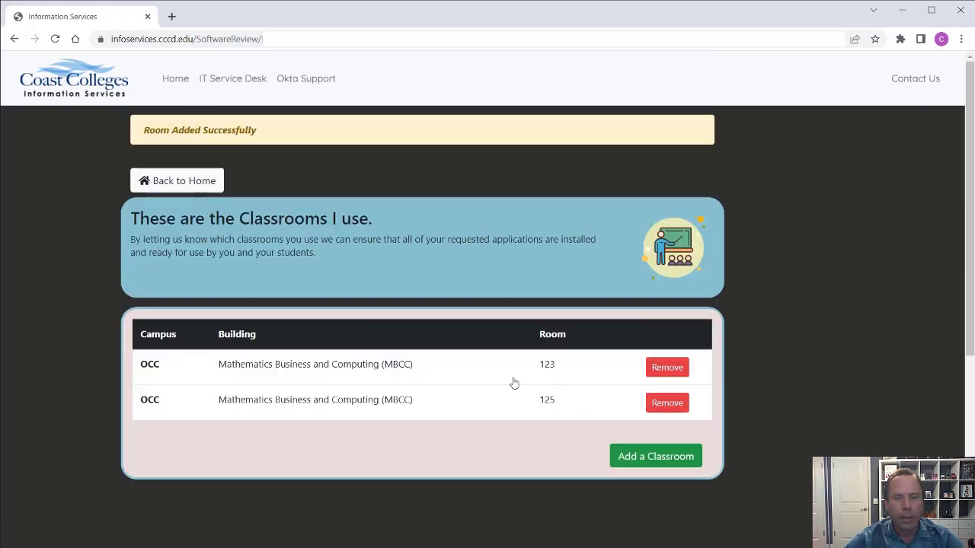
Step: Add room 127 in the Mathematics Business and Computing (MBCC) building to the classroom list
{"action": "left_click", "coordinate": [652, 456]}
{"action": "left_click", "coordinate": [199, 306]}
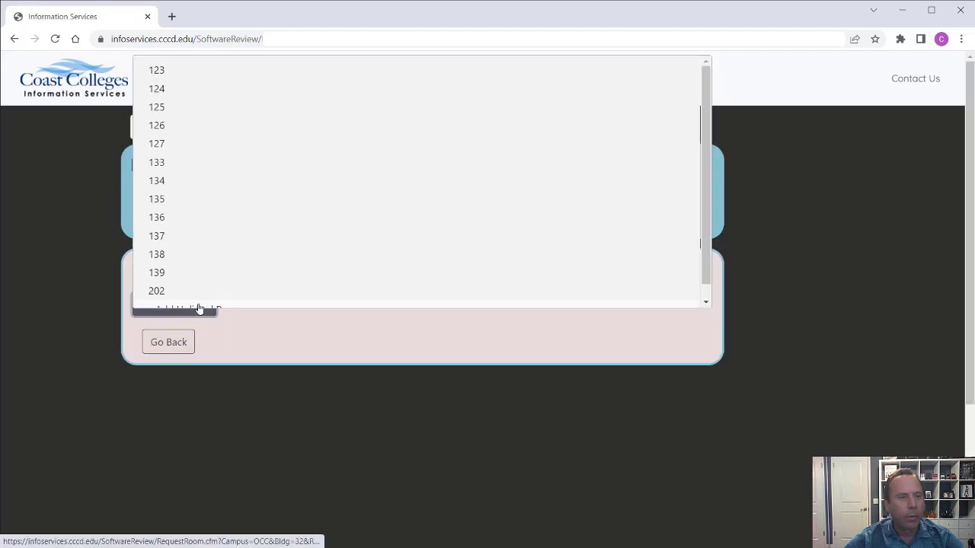
{"action": "left_click", "coordinate": [172, 144]}
{"action": "left_click", "coordinate": [386, 335]}
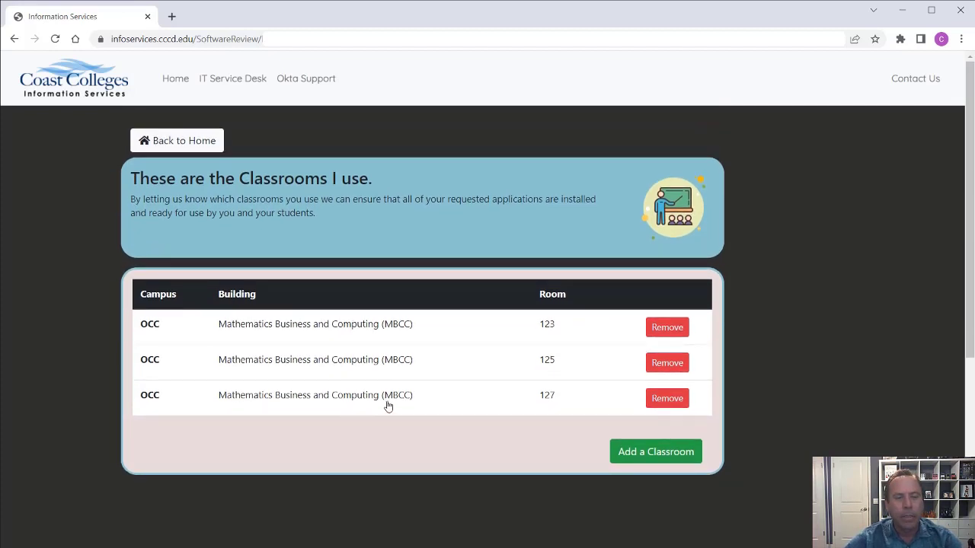
Step: Add a classroom in a different Orange Coast College building: Technology Center, room 106
{"action": "left_click", "coordinate": [641, 454]}
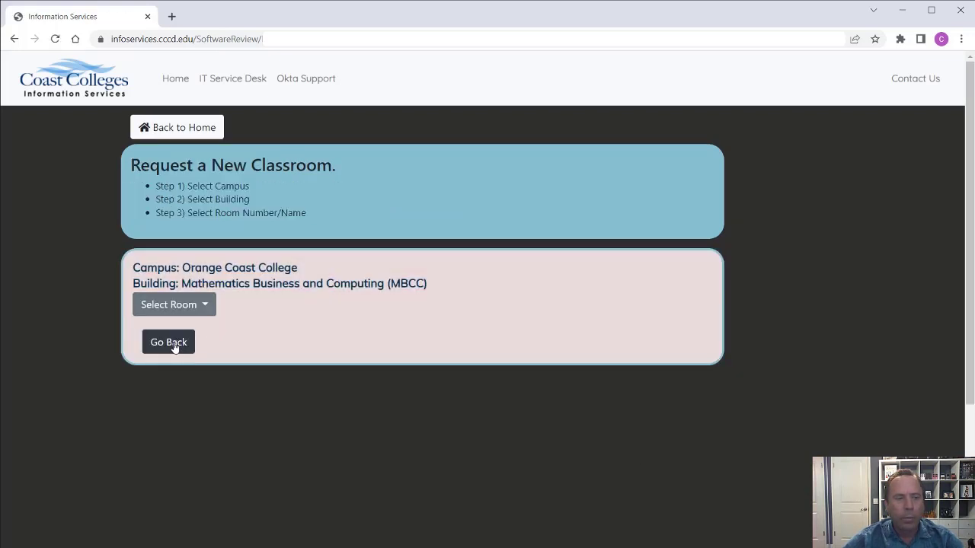
{"action": "left_click", "coordinate": [174, 345]}
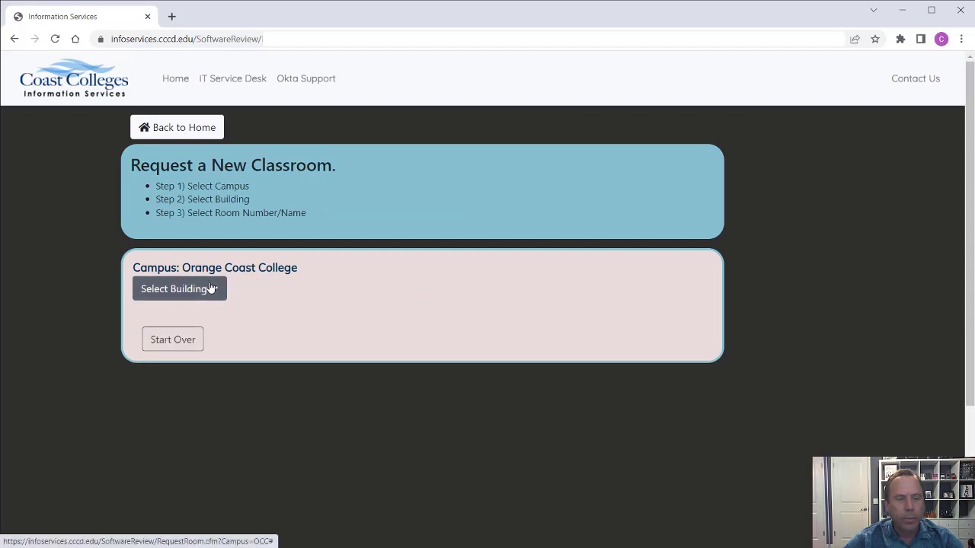
{"action": "left_click", "coordinate": [210, 288]}
{"action": "scroll", "coordinate": [202, 274], "scroll_direction": "down", "scroll_amount": 5}
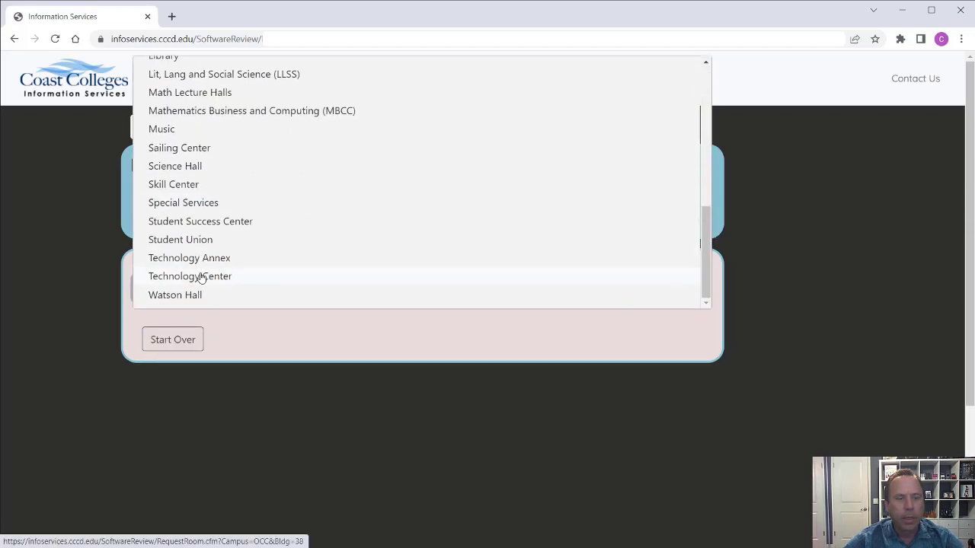
{"action": "left_click", "coordinate": [201, 277]}
{"action": "left_click", "coordinate": [196, 225]}
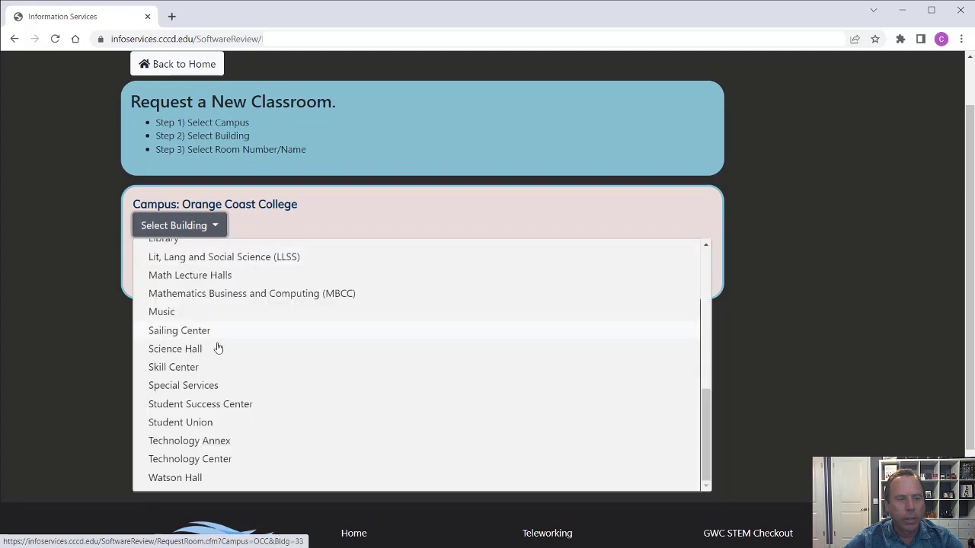
{"action": "scroll", "coordinate": [218, 348], "scroll_direction": "down", "scroll_amount": 2}
{"action": "left_click", "coordinate": [208, 332]}
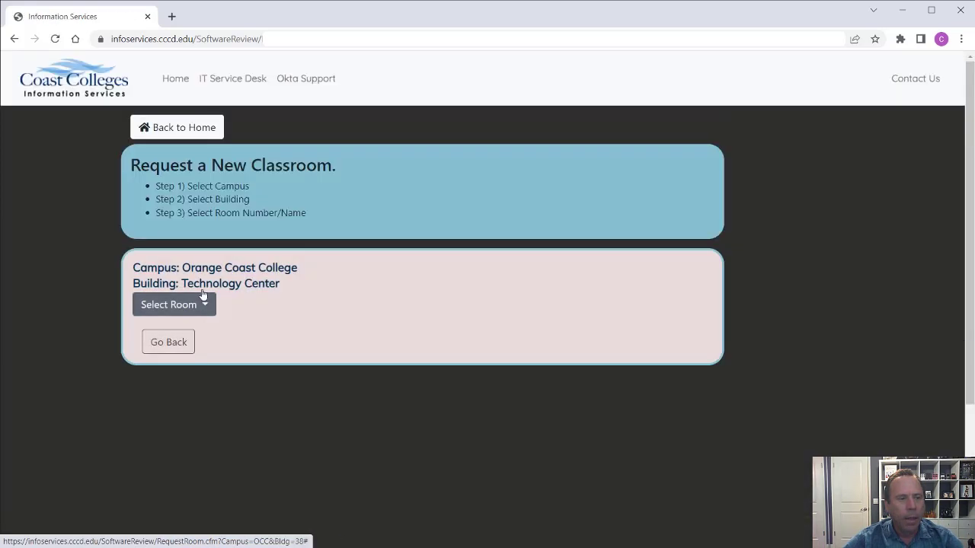
{"action": "left_click", "coordinate": [195, 302]}
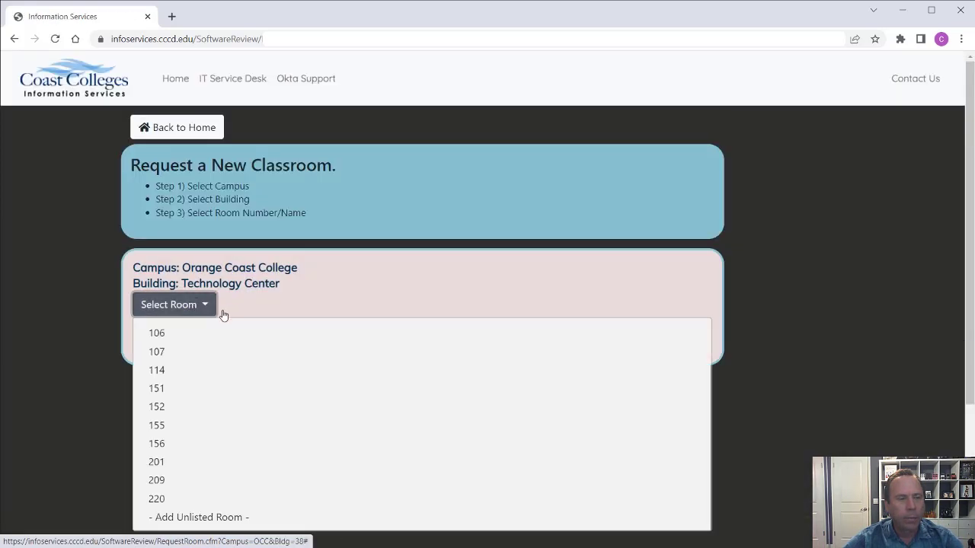
{"action": "left_click", "coordinate": [168, 335]}
{"action": "left_click", "coordinate": [377, 334]}
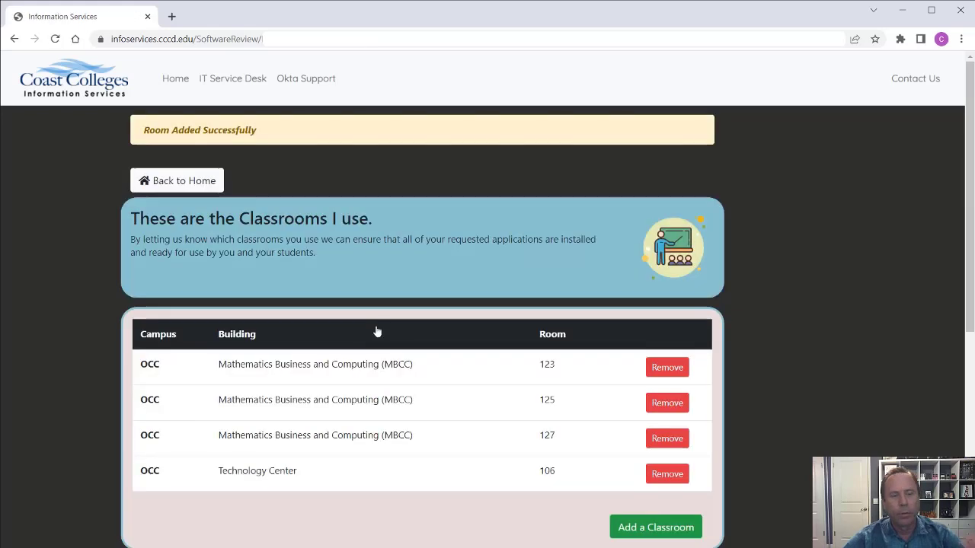
Step: View the removal page for MBCC room 125 and return to the home page without removing the classroom
{"action": "scroll", "coordinate": [377, 332], "scroll_direction": "down", "scroll_amount": 2}
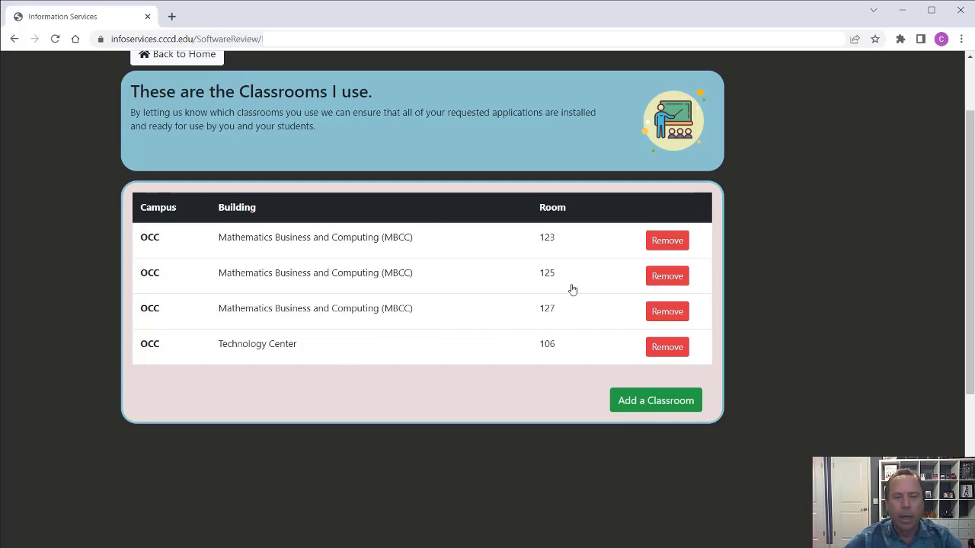
{"action": "left_click", "coordinate": [665, 278]}
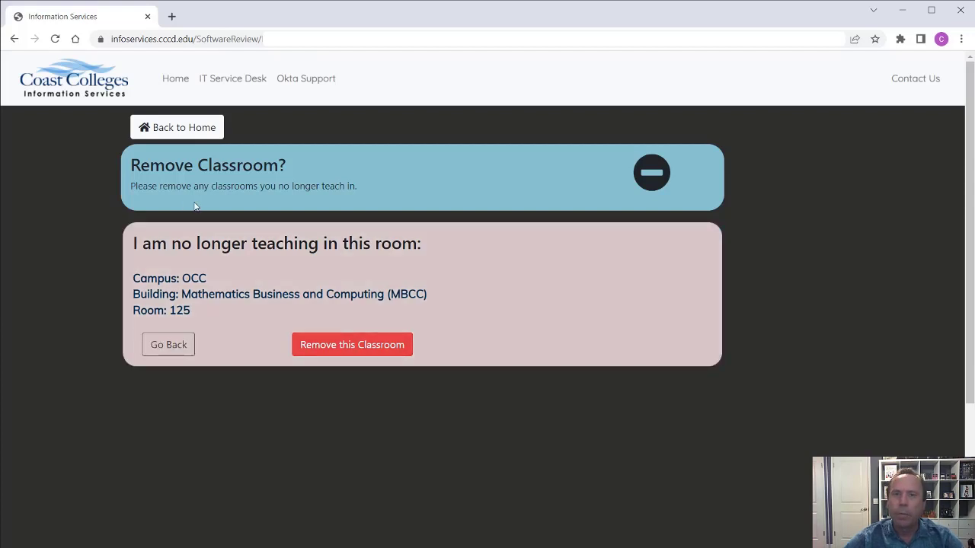
{"action": "left_click", "coordinate": [189, 130]}
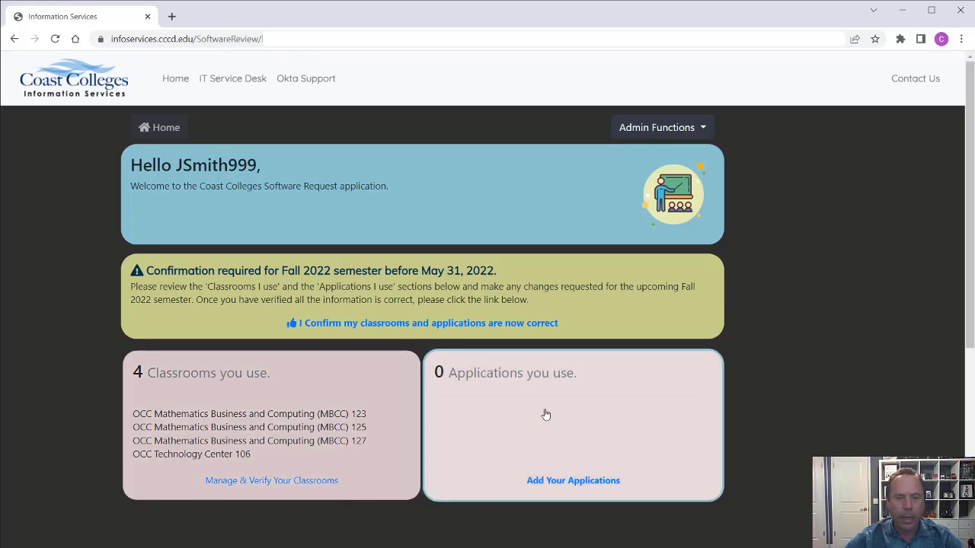
Step: Open the list of applications in use and review the software included in the base install package
{"action": "left_click", "coordinate": [545, 414]}
{"action": "scroll", "coordinate": [513, 366], "scroll_direction": "down", "scroll_amount": 3}
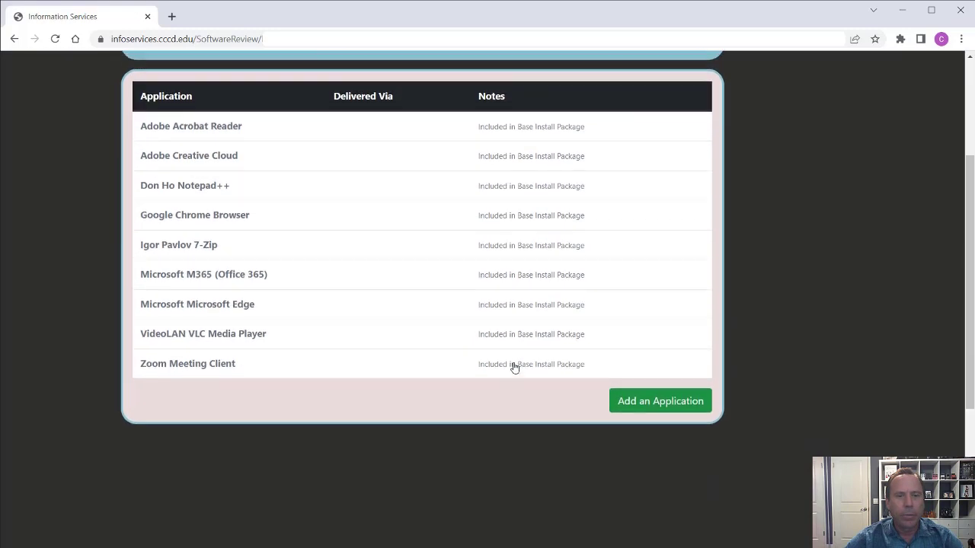
{"action": "scroll", "coordinate": [513, 368], "scroll_direction": "up", "scroll_amount": 1}
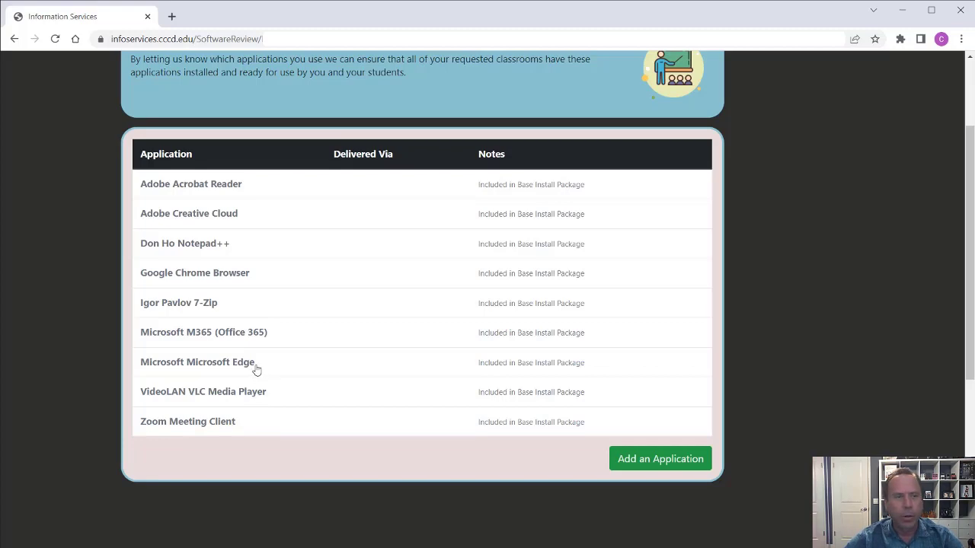
{"action": "scroll", "coordinate": [257, 370], "scroll_direction": "up", "scroll_amount": 2}
{"action": "scroll", "coordinate": [428, 309], "scroll_direction": "down", "scroll_amount": 1}
{"action": "scroll", "coordinate": [429, 309], "scroll_direction": "down", "scroll_amount": 1}
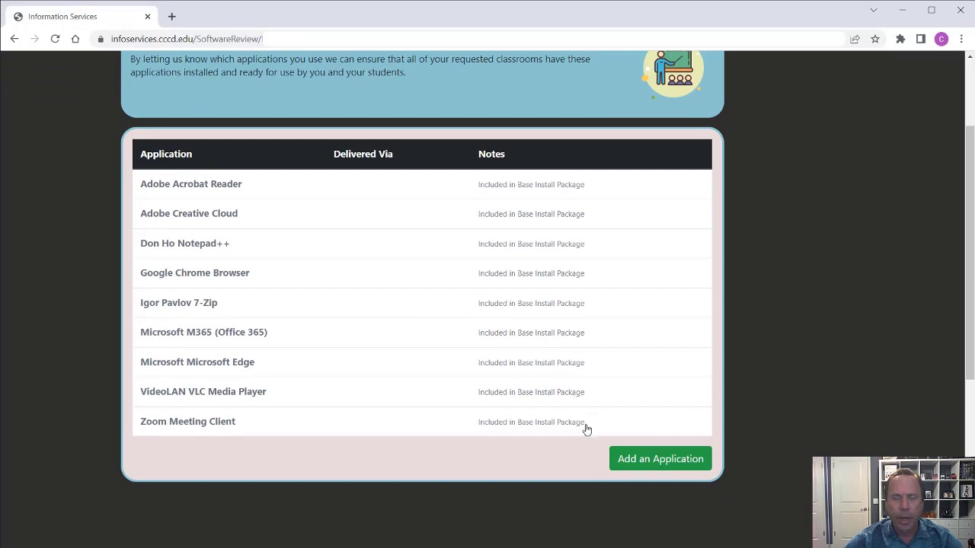
Step: Start a new application request, search the catalogue for "photo" and choose Adobe Photoshop (Creative Cloud)
{"action": "left_click", "coordinate": [656, 463]}
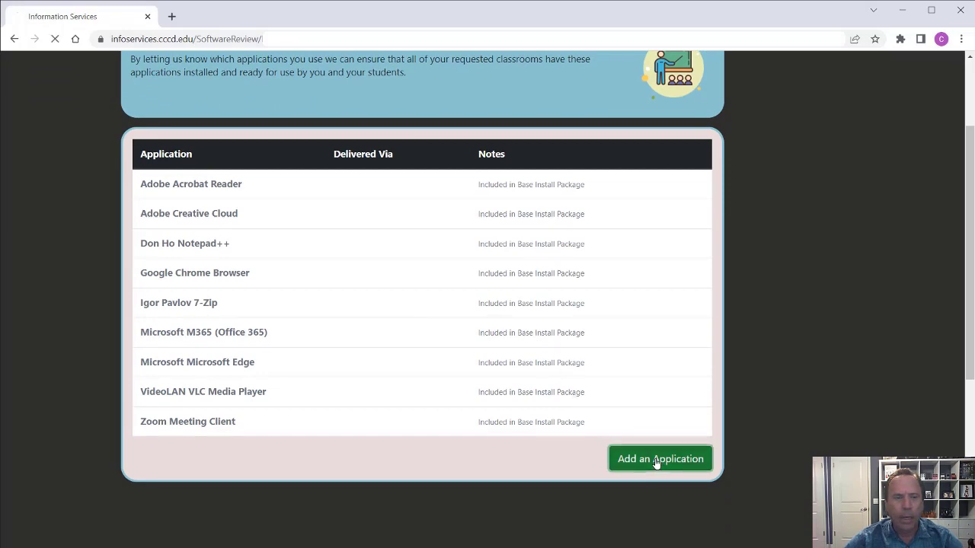
{"action": "scroll", "coordinate": [518, 374], "scroll_direction": "down", "scroll_amount": 3}
{"action": "scroll", "coordinate": [465, 366], "scroll_direction": "up", "scroll_amount": 3}
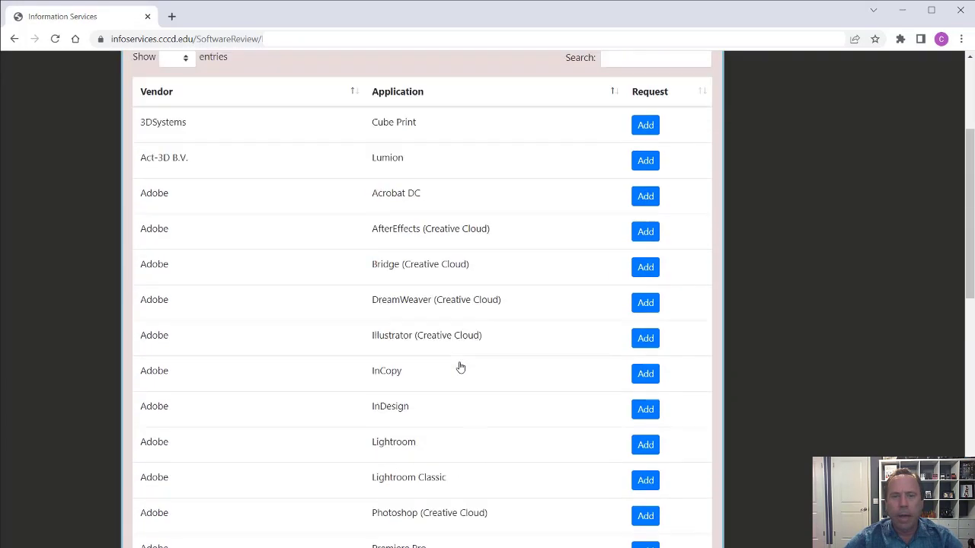
{"action": "scroll", "coordinate": [525, 305], "scroll_direction": "down", "scroll_amount": 6}
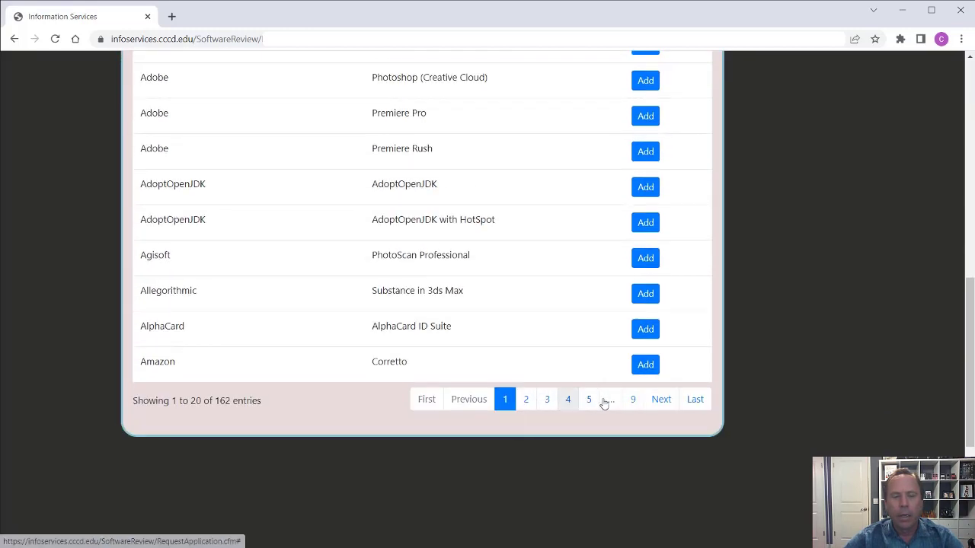
{"action": "scroll", "coordinate": [554, 354], "scroll_direction": "up", "scroll_amount": 6}
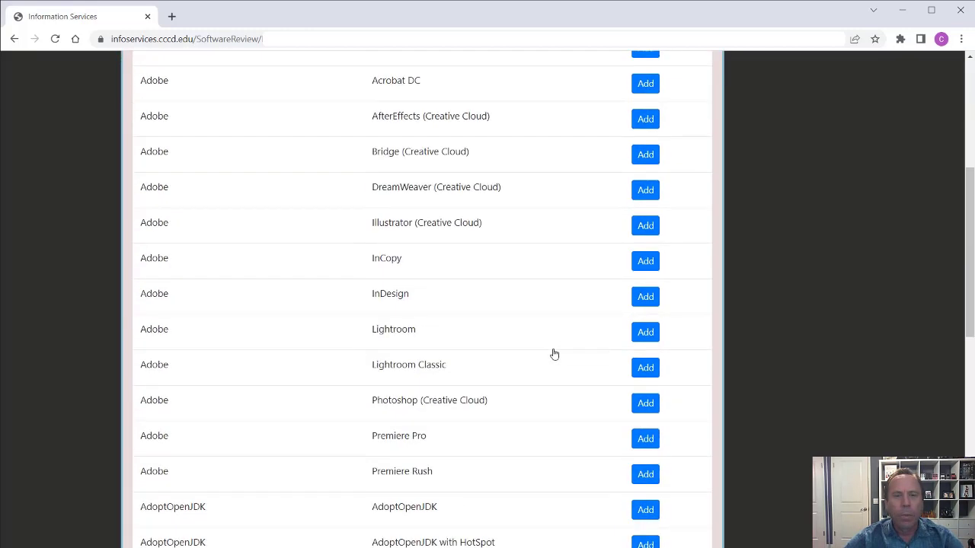
{"action": "left_click", "coordinate": [619, 192]}
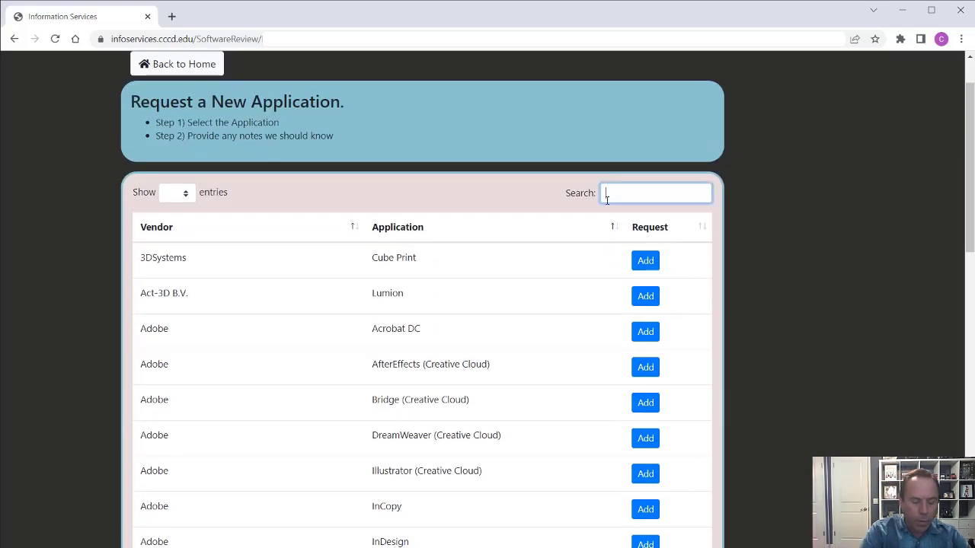
{"action": "type", "text": "photo"}
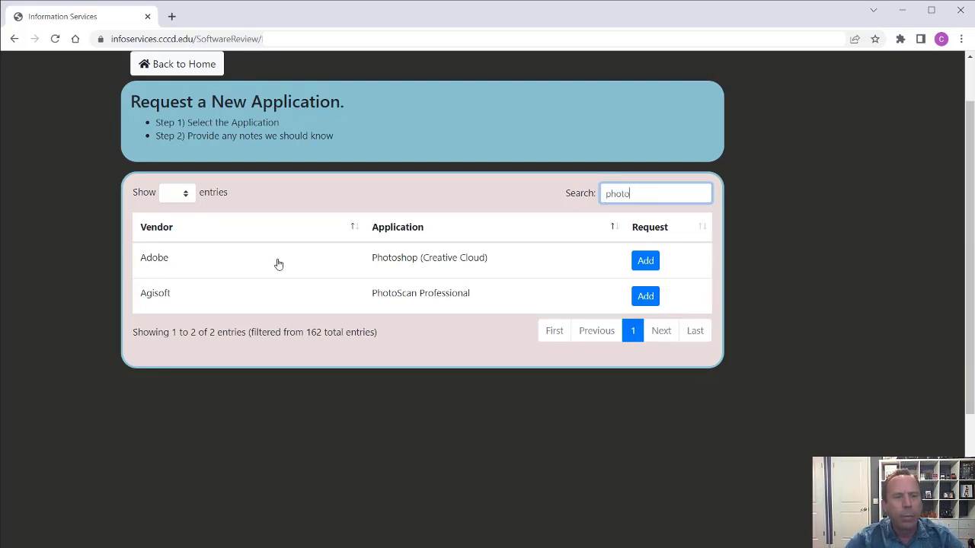
{"action": "left_click", "coordinate": [643, 263]}
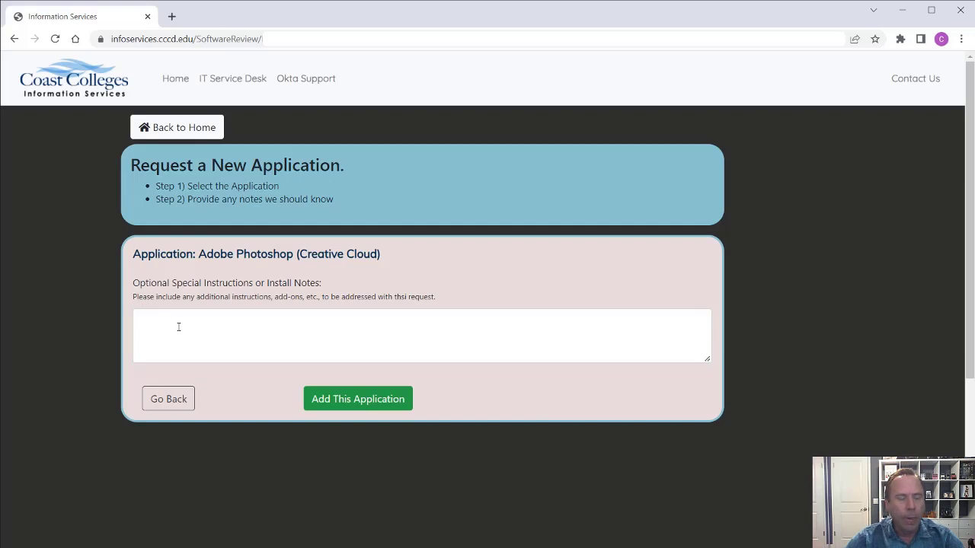
Step: Add Adobe Photoshop (Creative Cloud) to the applications in use without any special instructions or install notes
{"action": "left_click", "coordinate": [361, 400]}
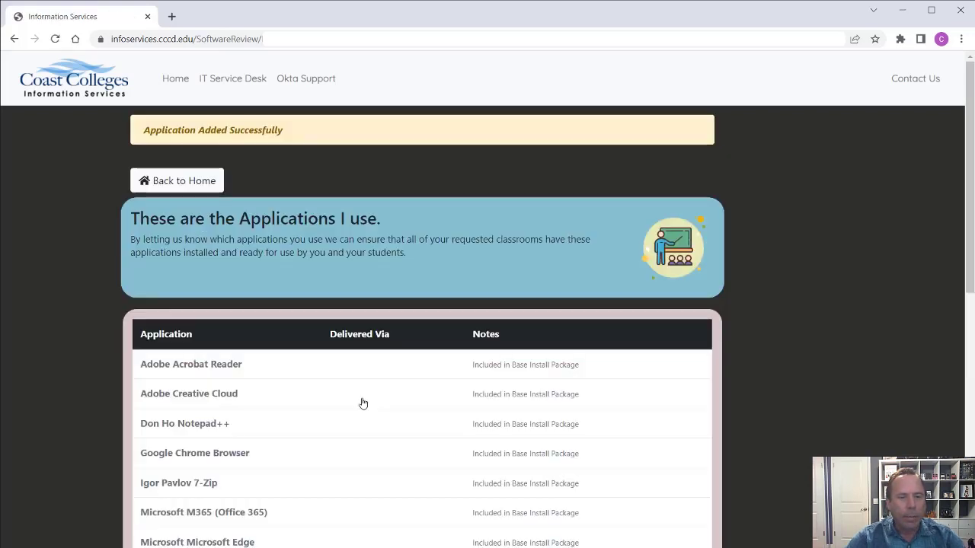
{"action": "scroll", "coordinate": [495, 382], "scroll_direction": "down", "scroll_amount": 4}
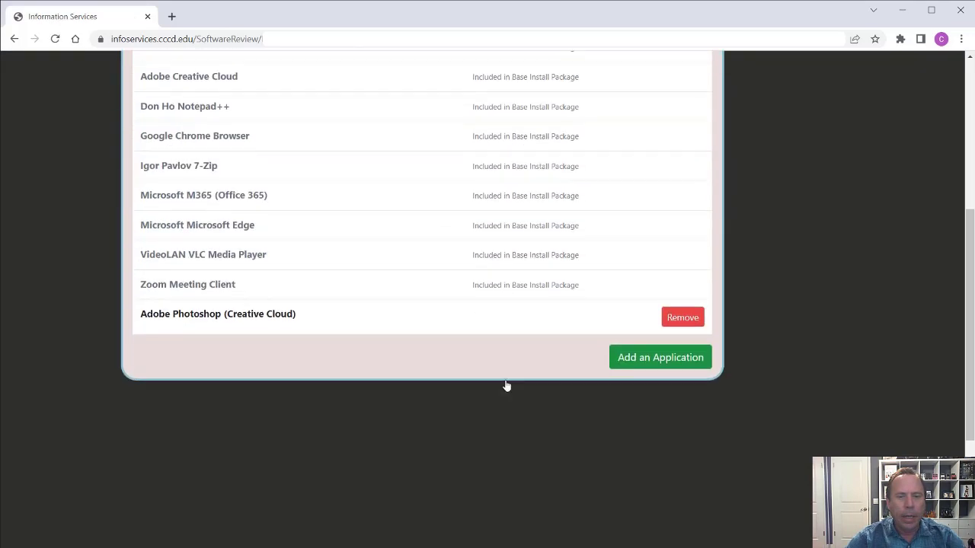
Step: Start another application request, search the catalogue for "gis" and choose Ersi ArcGIS
{"action": "left_click", "coordinate": [646, 363]}
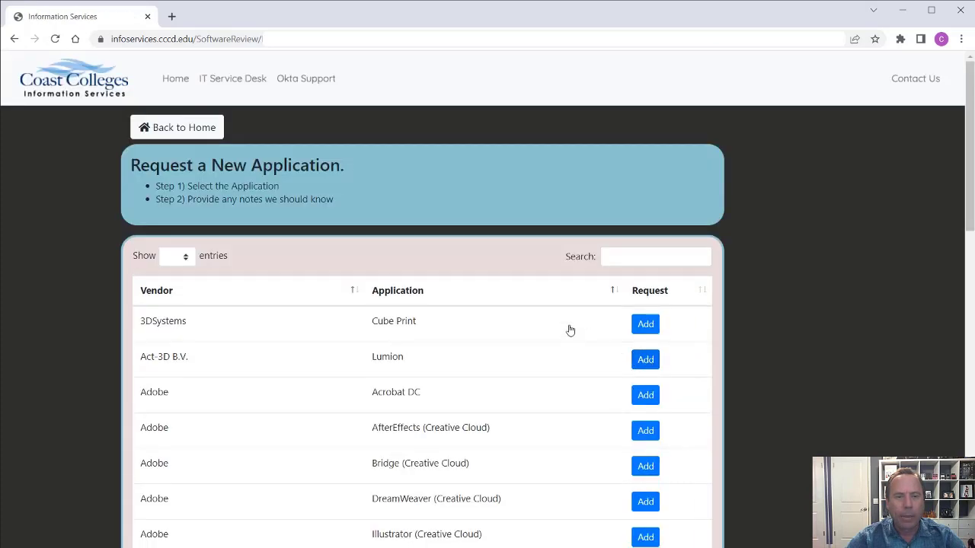
{"action": "left_click", "coordinate": [613, 257]}
{"action": "type", "text": "gis"}
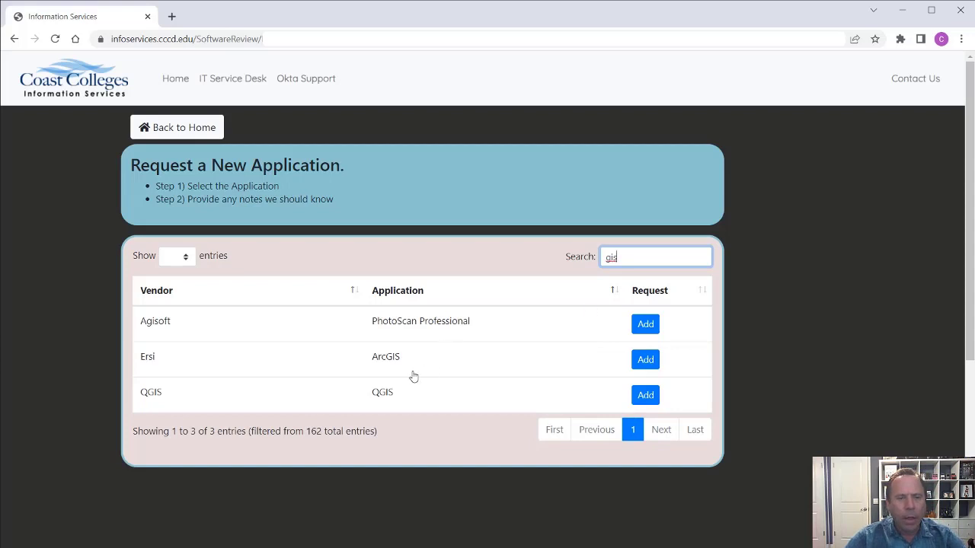
{"action": "left_click", "coordinate": [645, 359]}
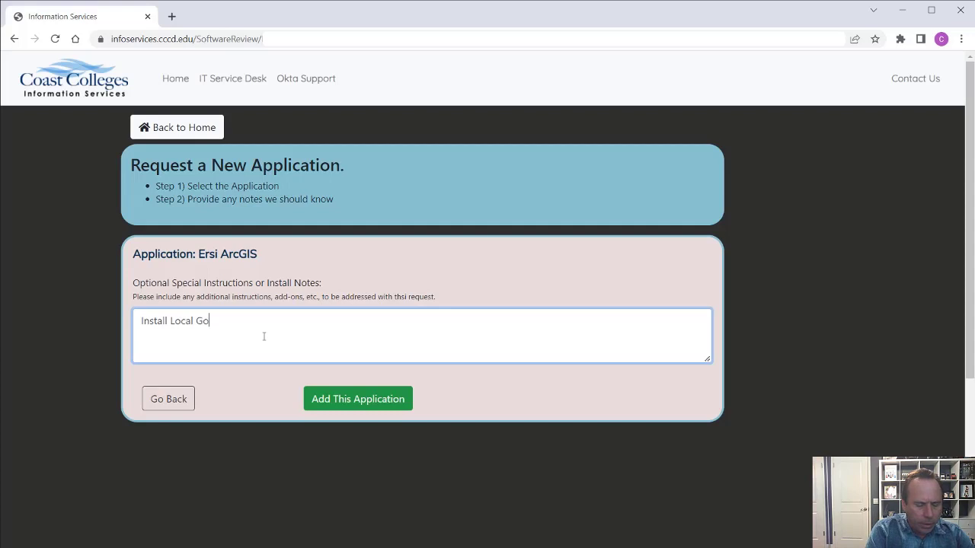
Step: Enter the install note "Install Local Government plugins", correcting its spelling, and add Ersi ArcGIS to the applications in use
{"action": "type", "text": "rment"}
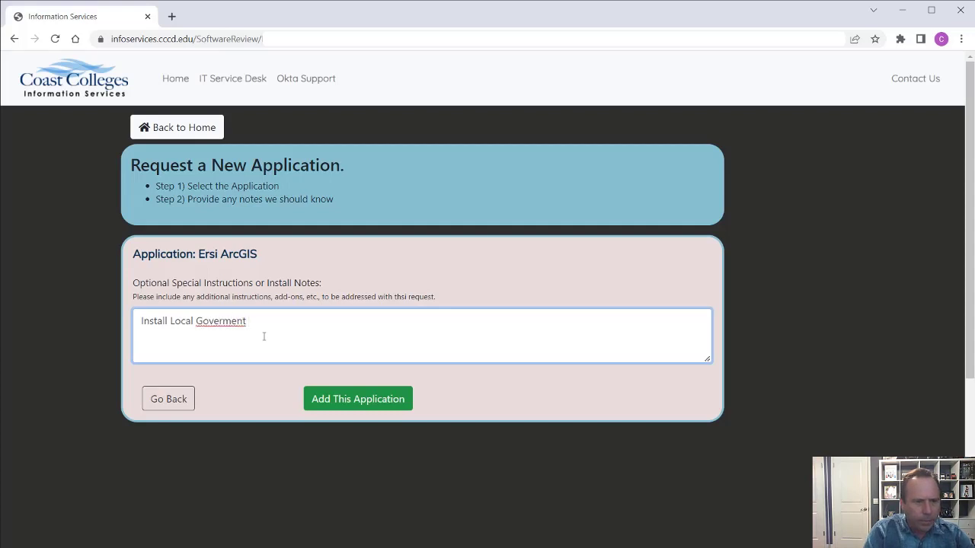
{"action": "right_click", "coordinate": [231, 326]}
{"action": "left_click", "coordinate": [263, 332]}
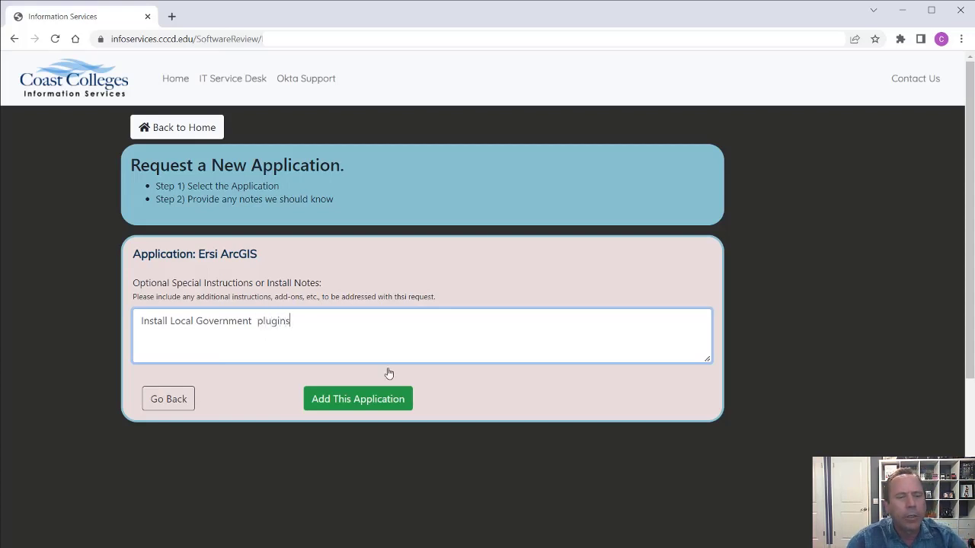
{"action": "left_click", "coordinate": [370, 399]}
Step: Review the list of applications in use, including the note on Ersi ArcGIS, and return to the home page
{"action": "scroll", "coordinate": [525, 335], "scroll_direction": "down", "scroll_amount": 4}
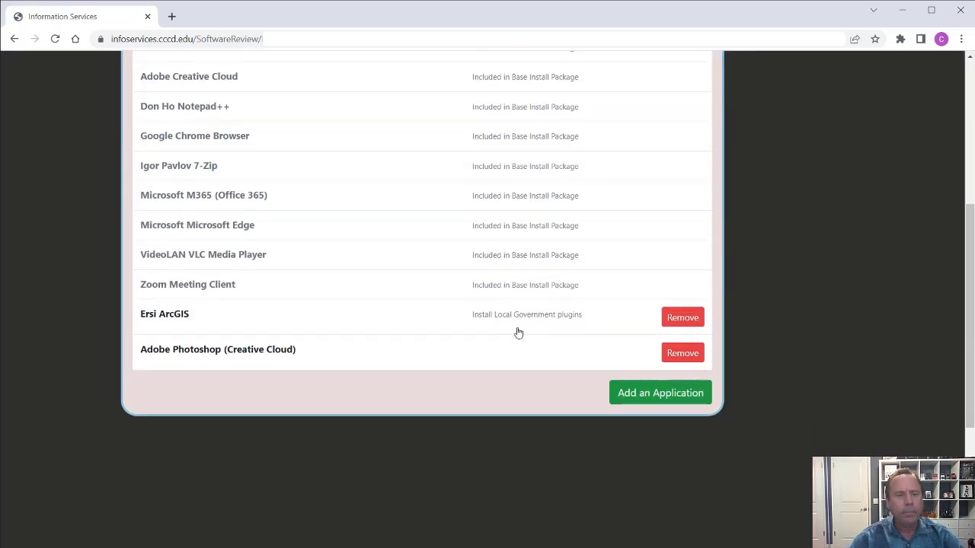
{"action": "scroll", "coordinate": [383, 223], "scroll_direction": "up", "scroll_amount": 2}
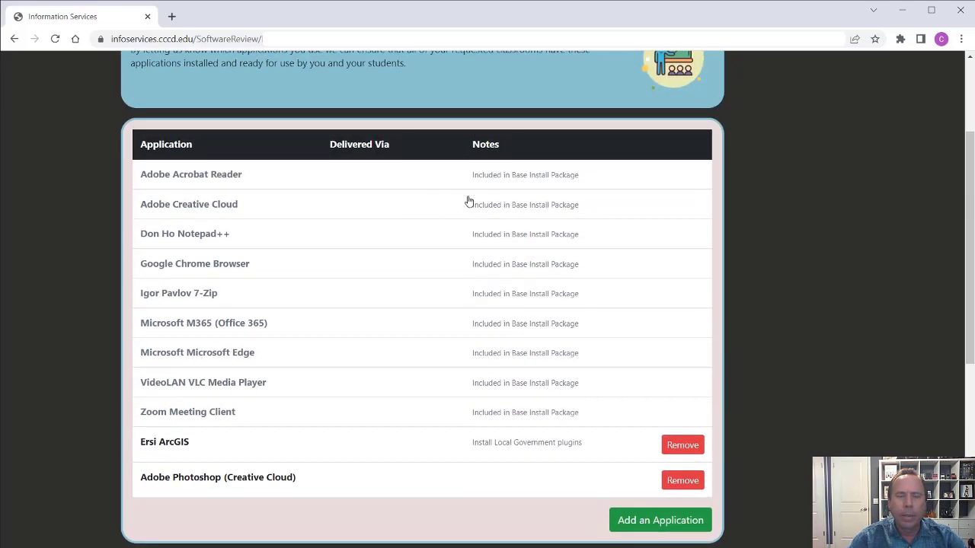
{"action": "scroll", "coordinate": [500, 328], "scroll_direction": "down", "scroll_amount": 2}
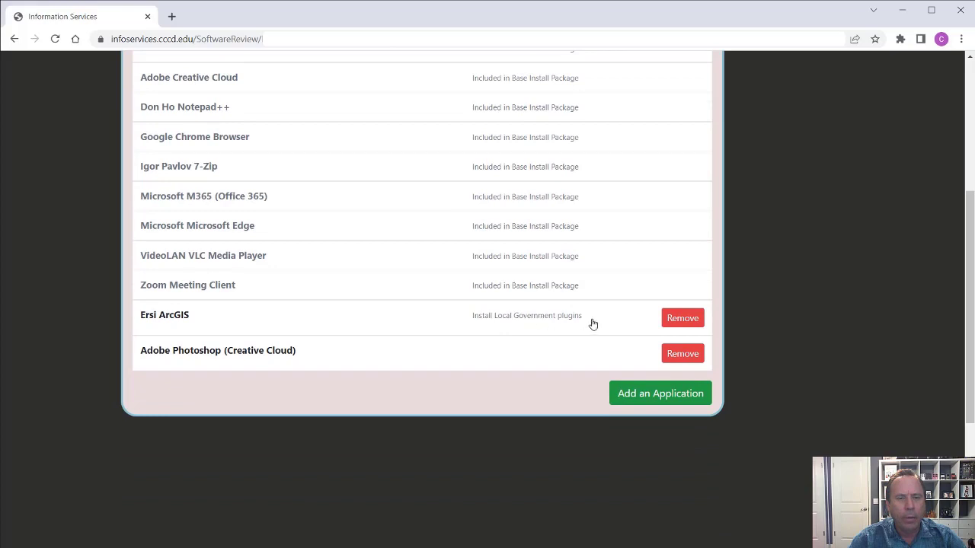
{"action": "left_click_drag", "start_coordinate": [593, 325], "coordinate": [467, 322]}
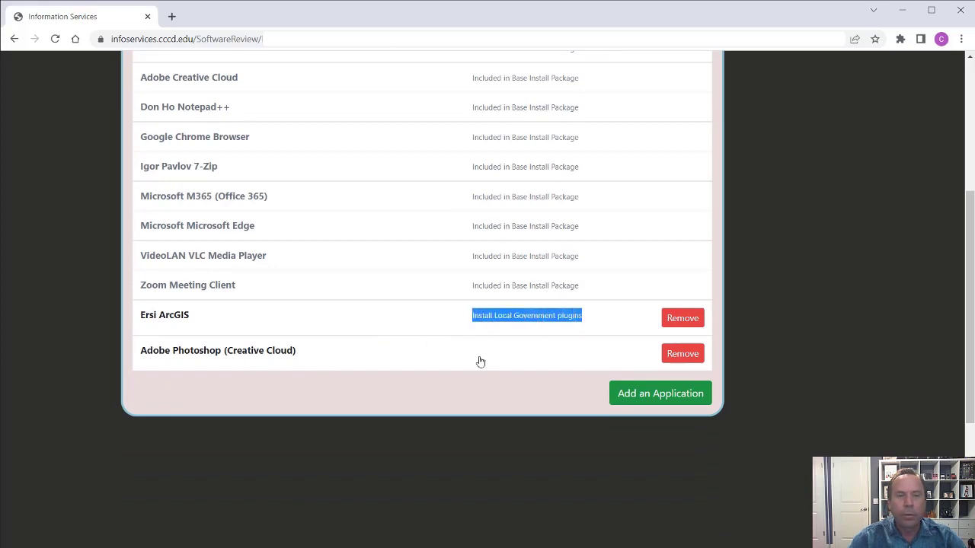
{"action": "scroll", "coordinate": [482, 356], "scroll_direction": "up", "scroll_amount": 4}
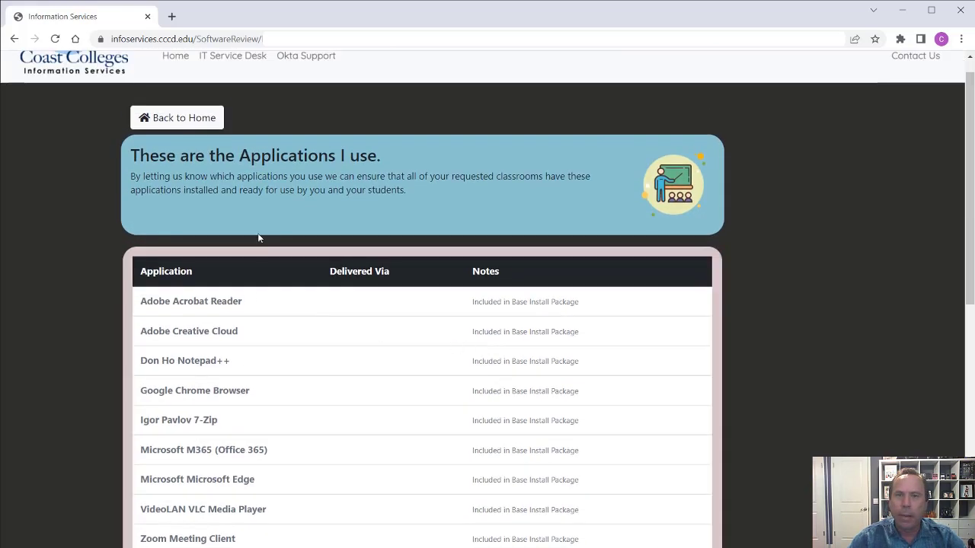
{"action": "left_click", "coordinate": [188, 119]}
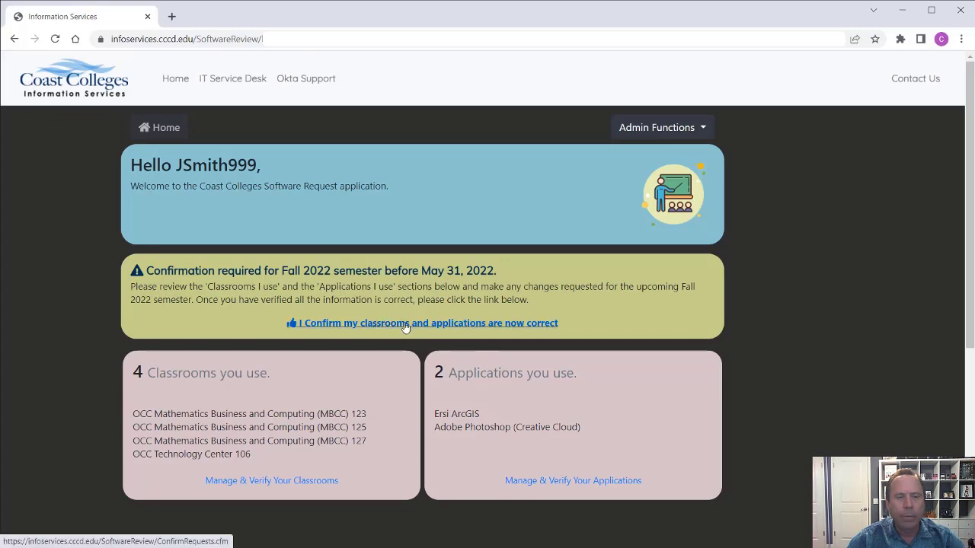
Step: Review the listed classrooms and applications and confirm that they are correct for the Fall 2022 semester
{"action": "left_click", "coordinate": [440, 324]}
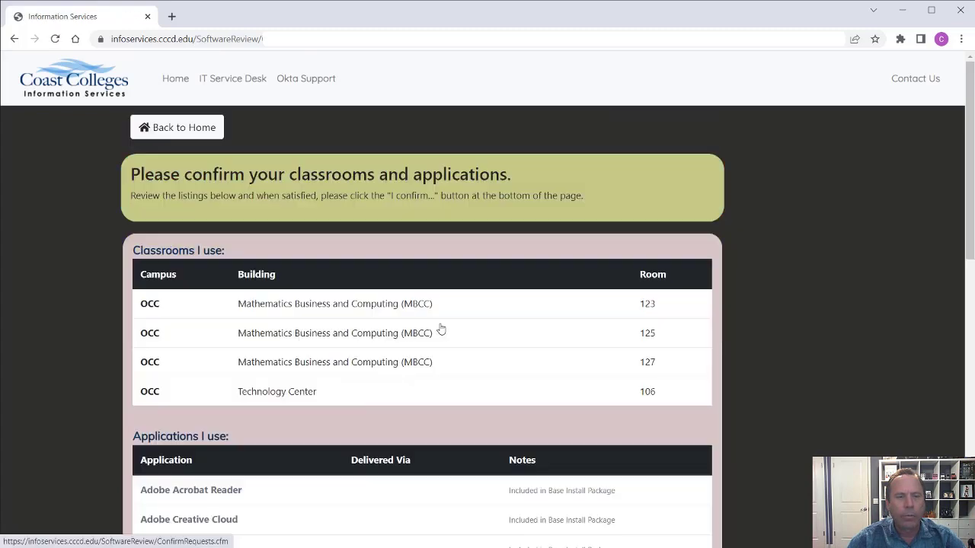
{"action": "scroll", "coordinate": [441, 284], "scroll_direction": "down", "scroll_amount": 3}
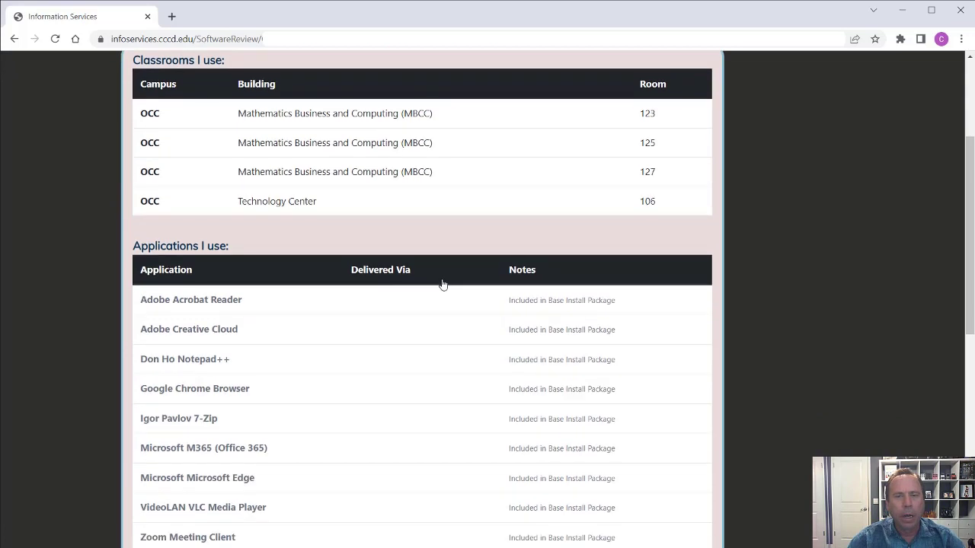
{"action": "scroll", "coordinate": [405, 226], "scroll_direction": "down", "scroll_amount": 3}
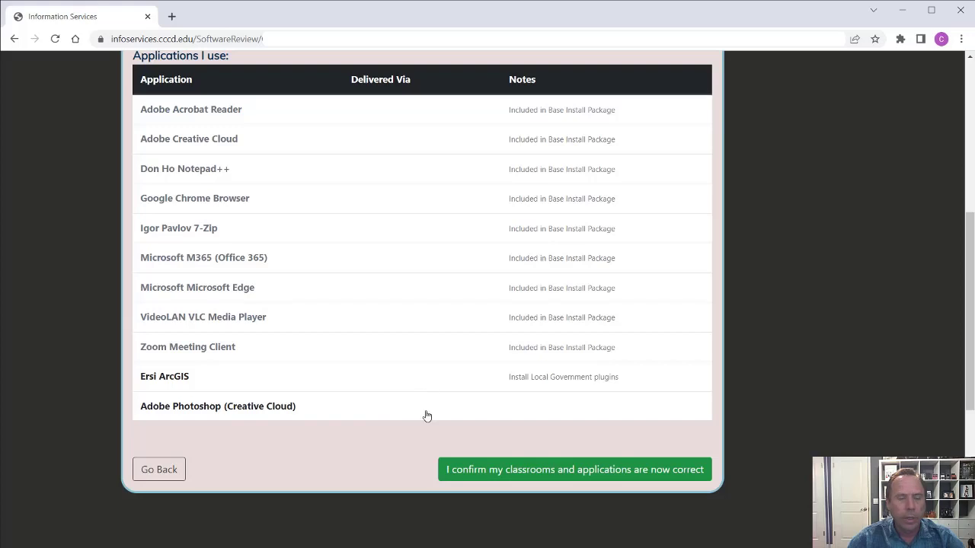
{"action": "left_click", "coordinate": [550, 470]}
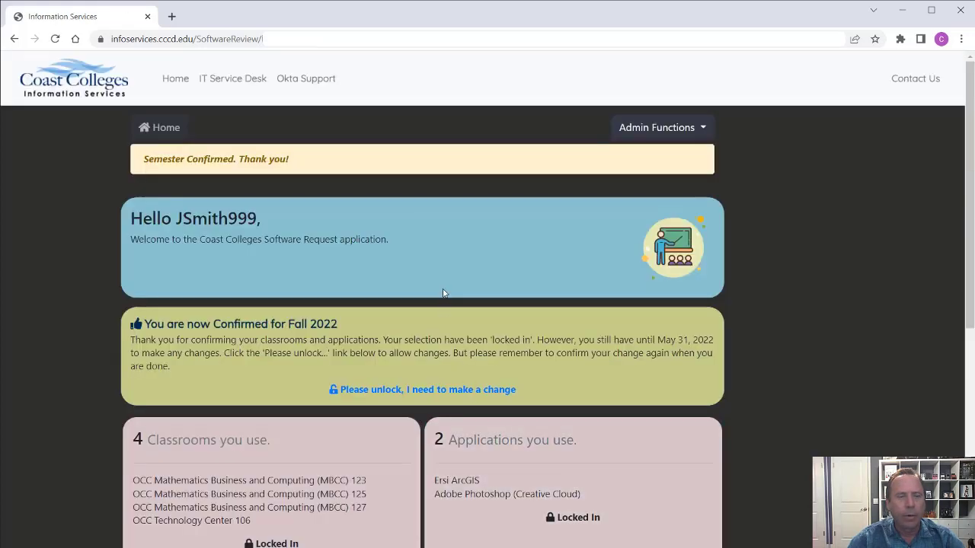
Step: Check the deadline for changes in the Fall 2022 confirmation notice and unlock the confirmed selections for a change
{"action": "scroll", "coordinate": [442, 294], "scroll_direction": "down", "scroll_amount": 2}
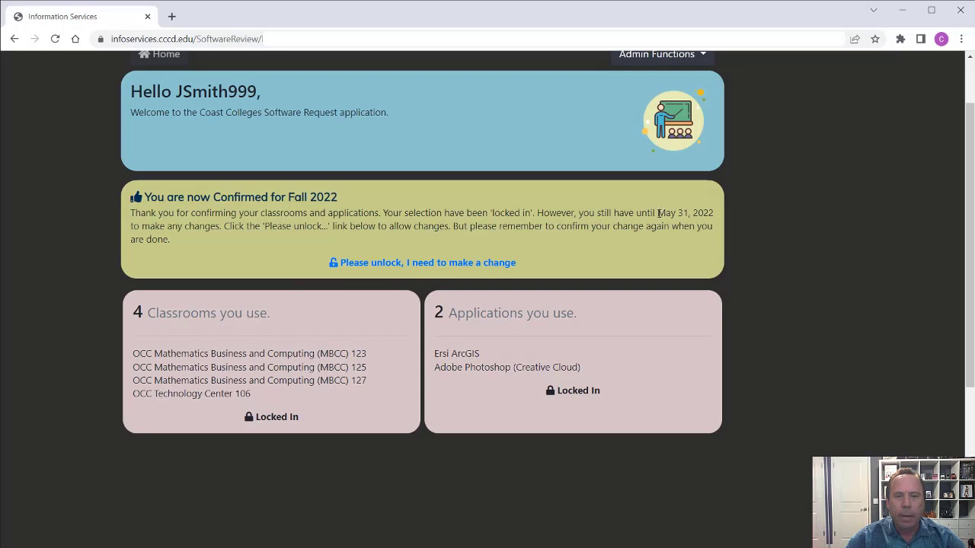
{"action": "left_click_drag", "start_coordinate": [658, 213], "coordinate": [711, 214]}
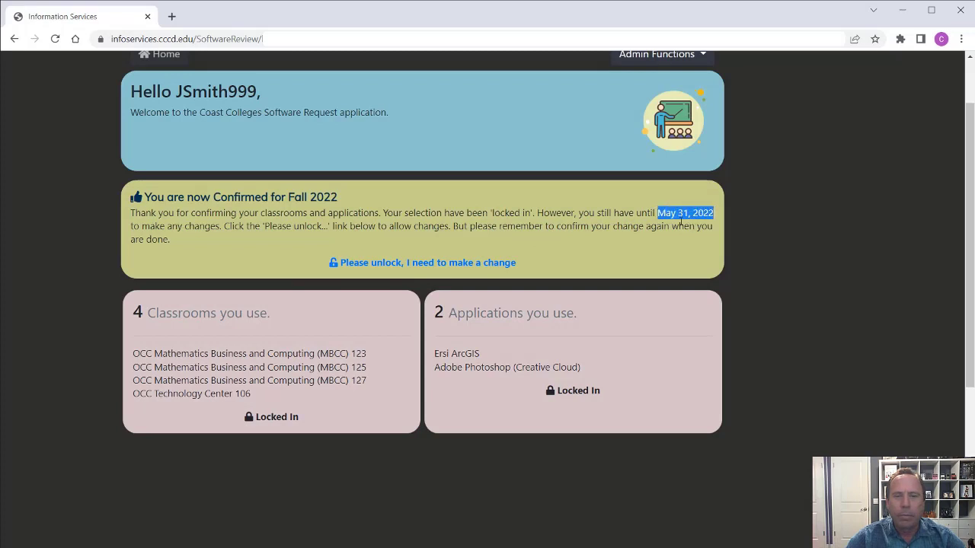
{"action": "left_click", "coordinate": [427, 263]}
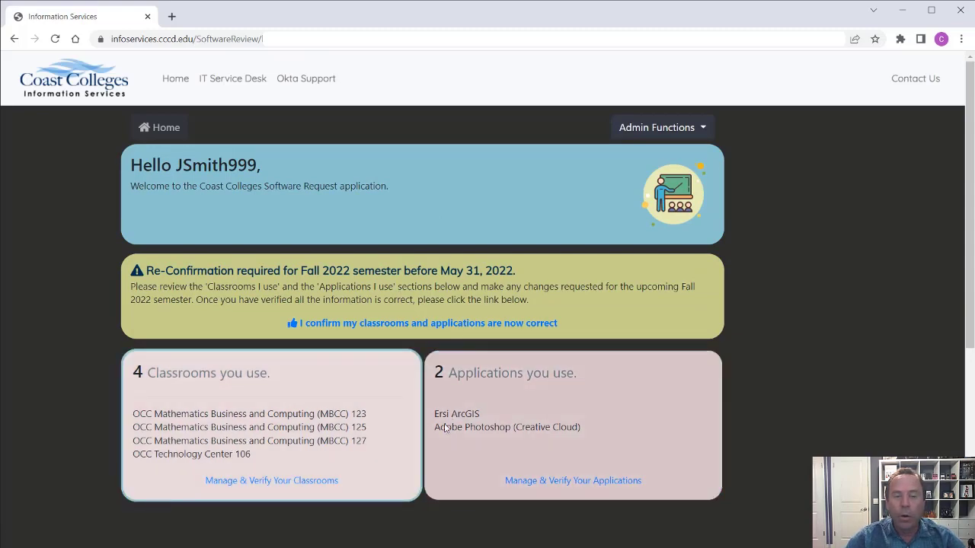
Step: Add Adobe InDesign to the applications in use without install notes, check the list and return to the home page
{"action": "left_click", "coordinate": [529, 415]}
{"action": "scroll", "coordinate": [393, 399], "scroll_direction": "down", "scroll_amount": 4}
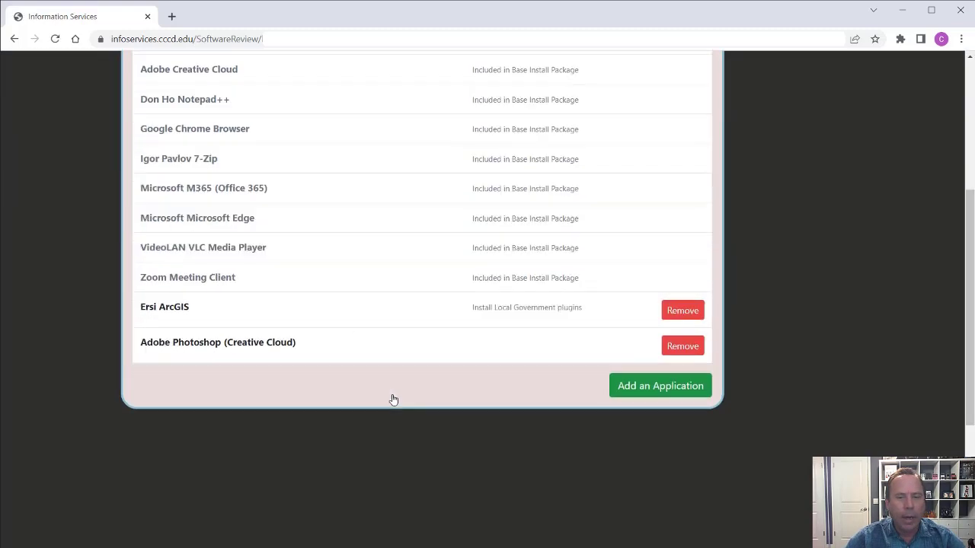
{"action": "left_click", "coordinate": [659, 342]}
{"action": "scroll", "coordinate": [408, 319], "scroll_direction": "down", "scroll_amount": 3}
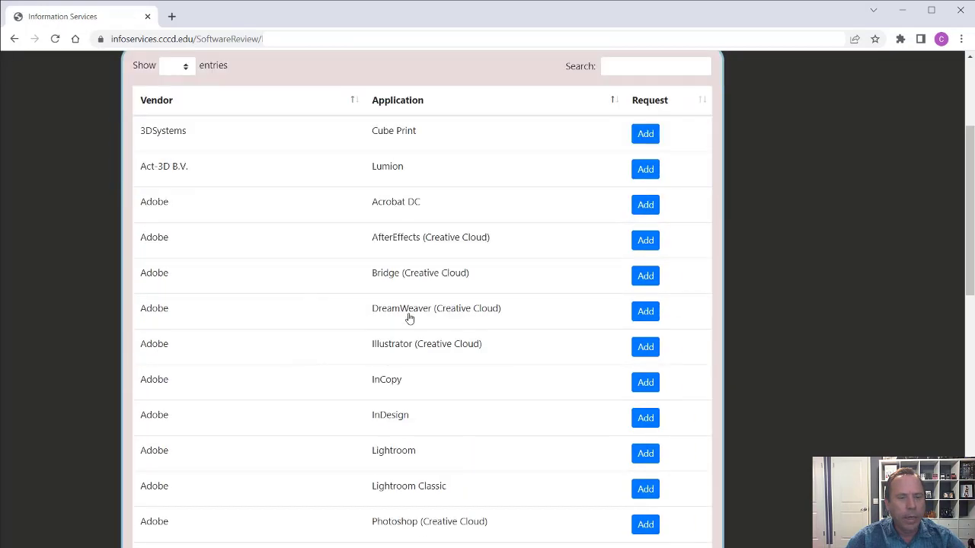
{"action": "left_click", "coordinate": [645, 418]}
{"action": "left_click", "coordinate": [348, 400]}
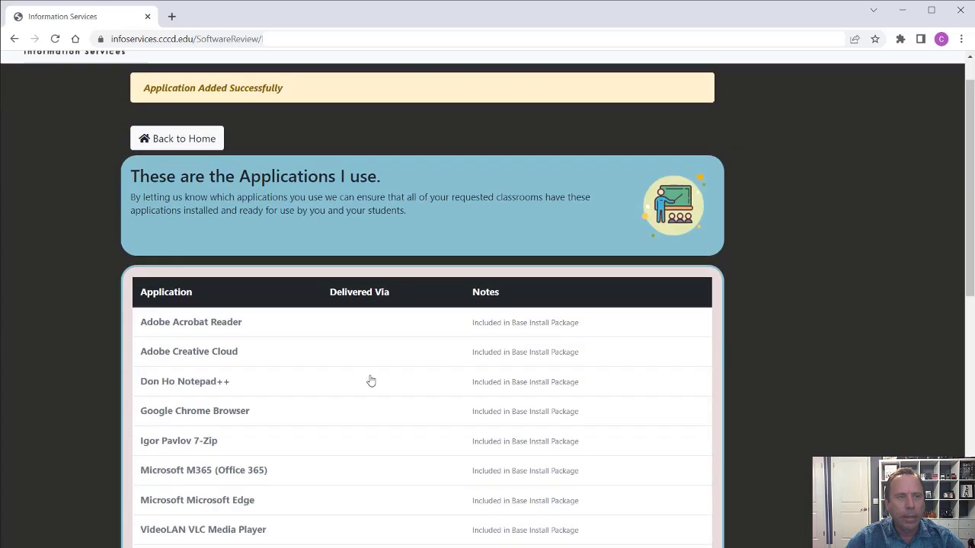
{"action": "scroll", "coordinate": [255, 203], "scroll_direction": "down", "scroll_amount": 3}
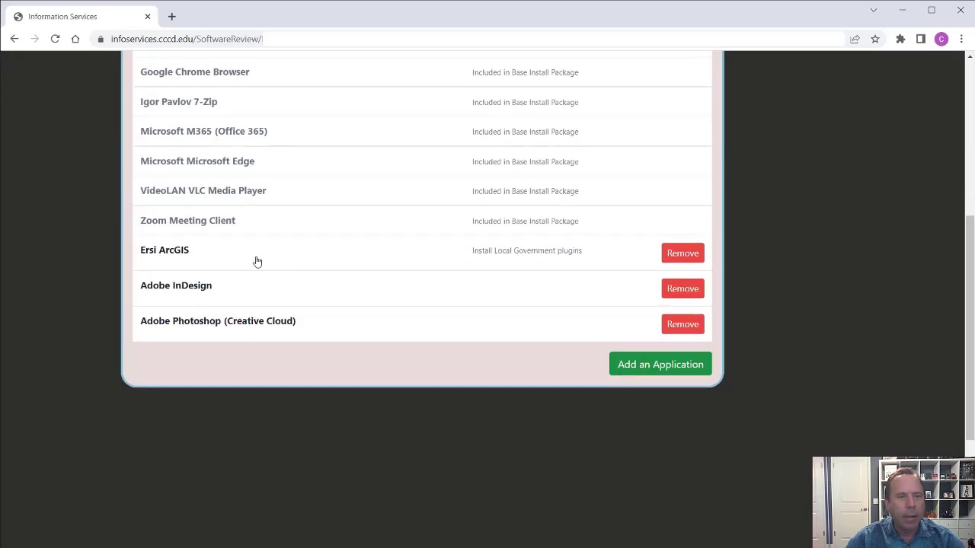
{"action": "scroll", "coordinate": [251, 142], "scroll_direction": "up", "scroll_amount": 10}
{"action": "left_click", "coordinate": [157, 116]}
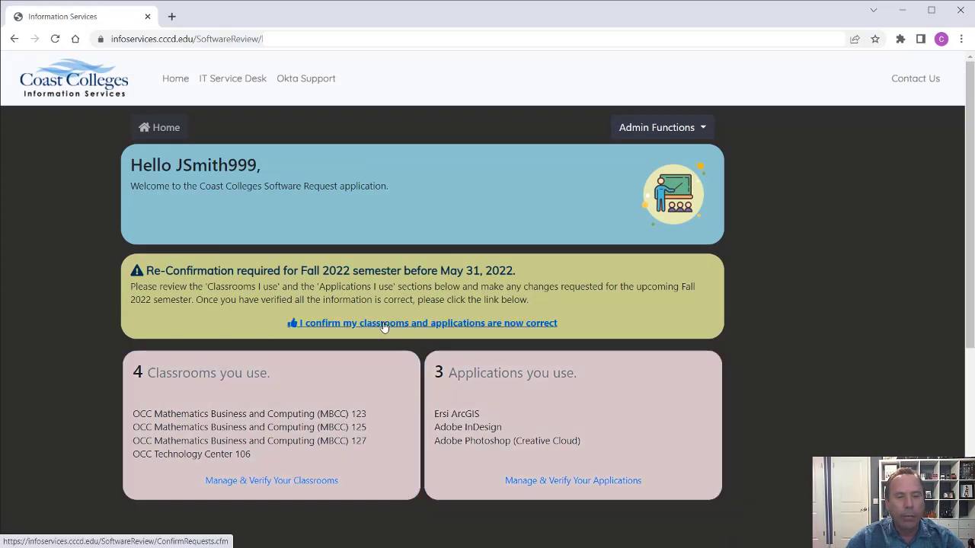
Step: Review the updated classrooms and applications, including Adobe InDesign, and reconfirm them for the Fall 2022 semester
{"action": "left_click", "coordinate": [384, 323]}
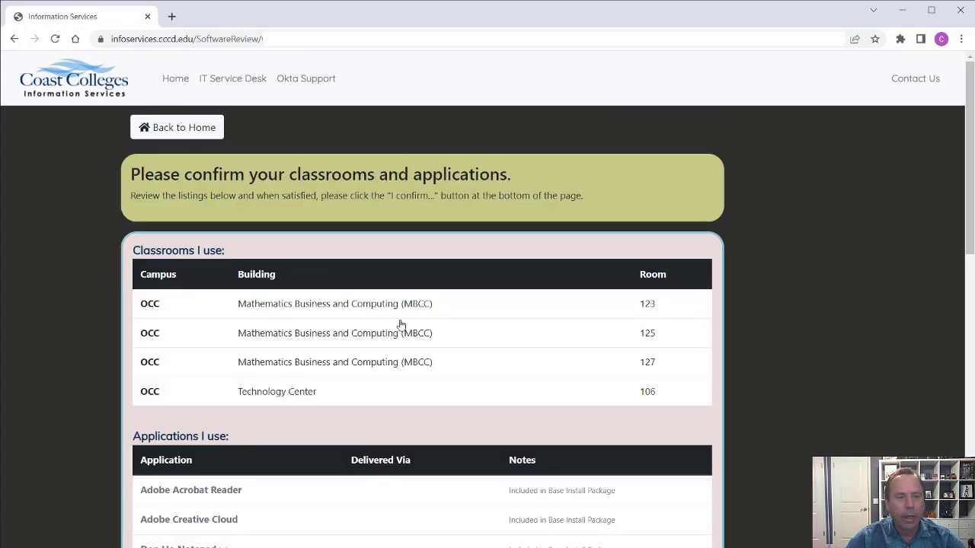
{"action": "scroll", "coordinate": [398, 327], "scroll_direction": "down", "scroll_amount": 3}
{"action": "scroll", "coordinate": [393, 356], "scroll_direction": "down", "scroll_amount": 3}
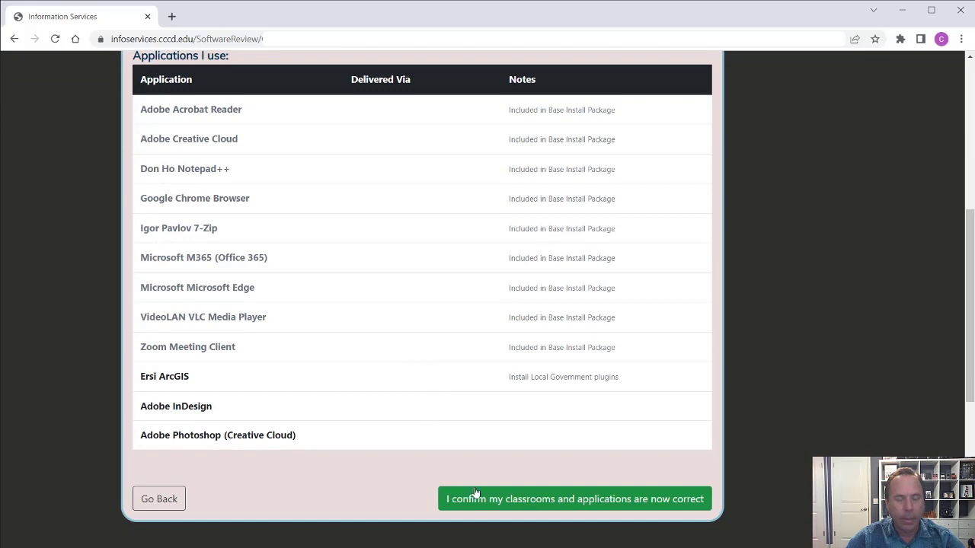
{"action": "left_click", "coordinate": [521, 501]}
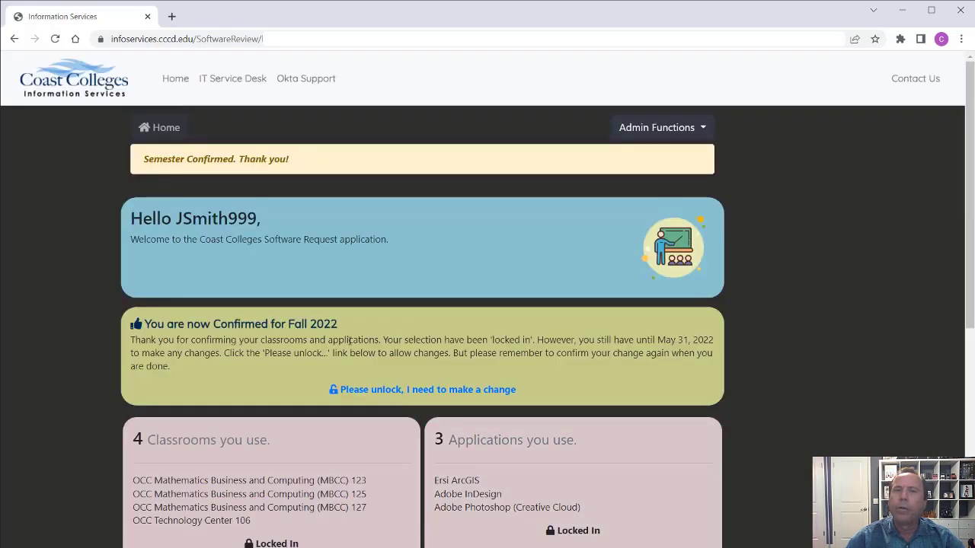